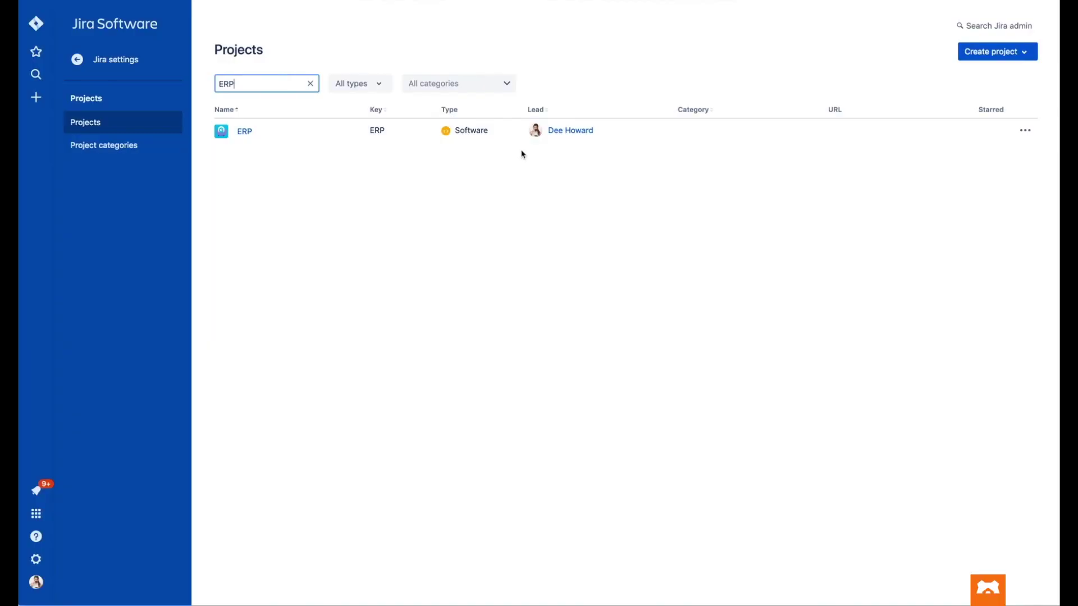
Step: Enable Test Management for Jira in the ERP project's settings and return to the project
{"action": "left_click", "coordinate": [244, 131]}
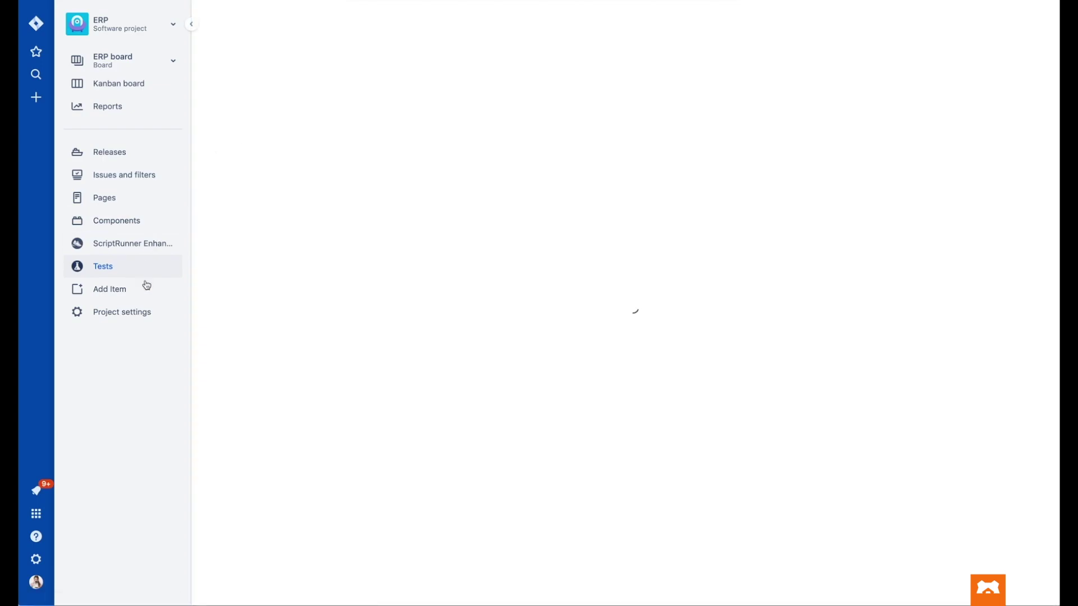
{"action": "left_click", "coordinate": [138, 313]}
{"action": "scroll", "coordinate": [136, 323], "scroll_direction": "down", "scroll_amount": 1}
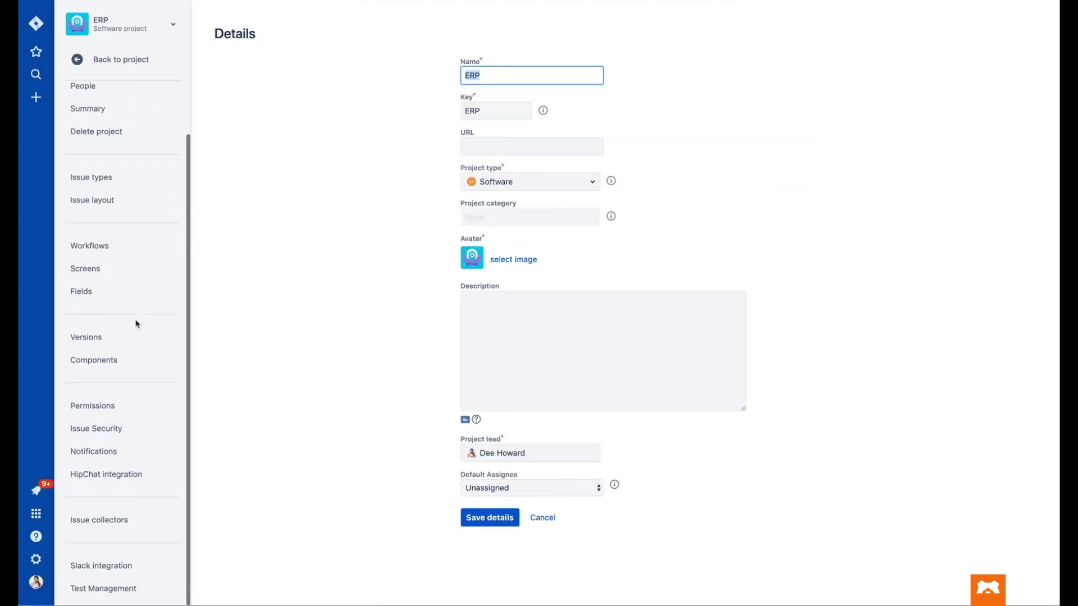
{"action": "left_click", "coordinate": [103, 588]}
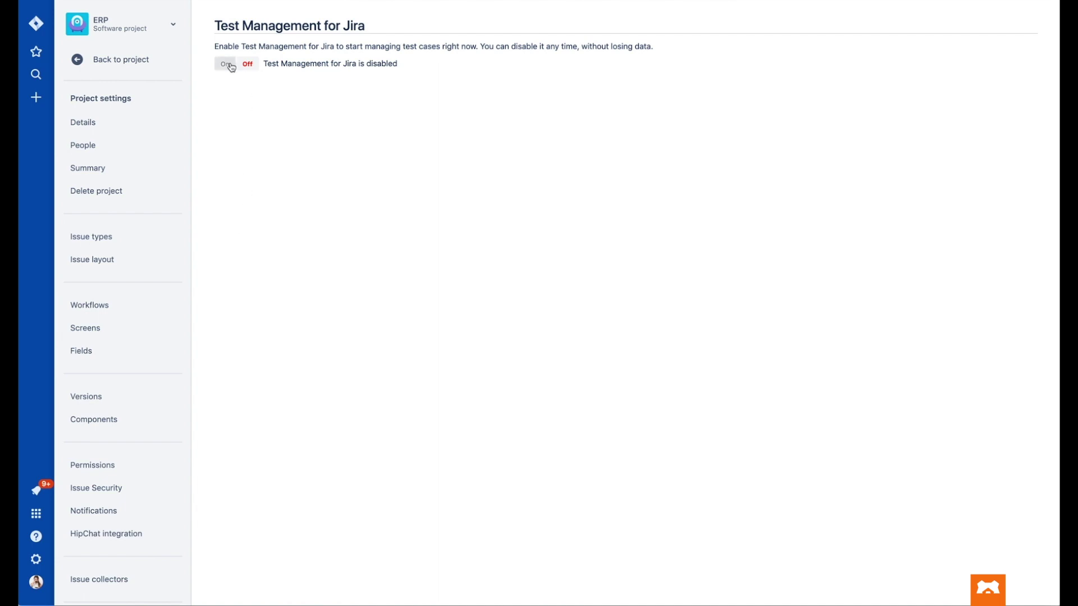
{"action": "left_click", "coordinate": [227, 64]}
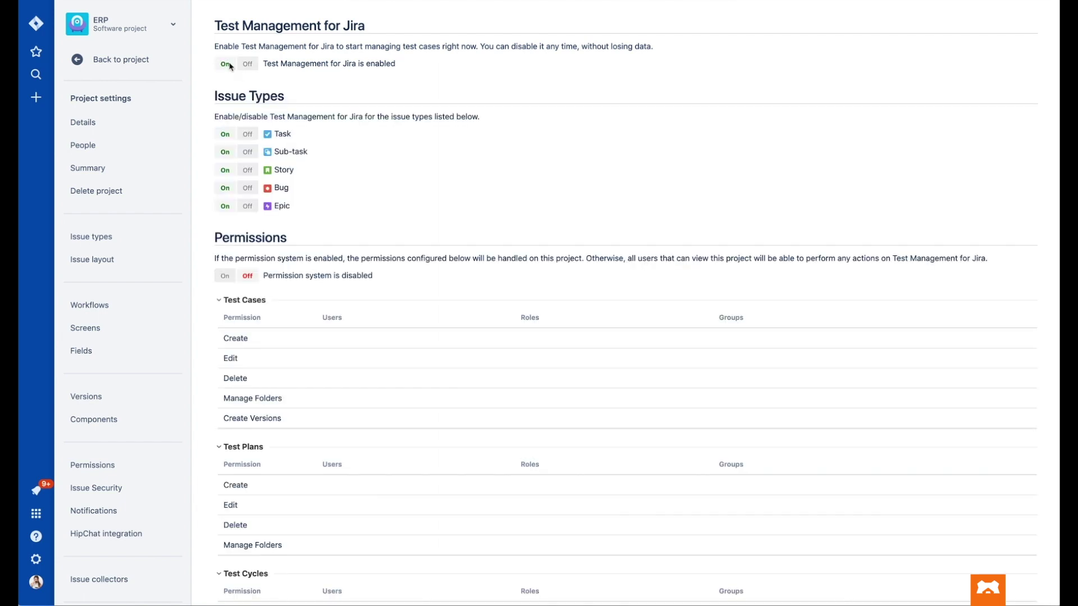
{"action": "left_click", "coordinate": [146, 63]}
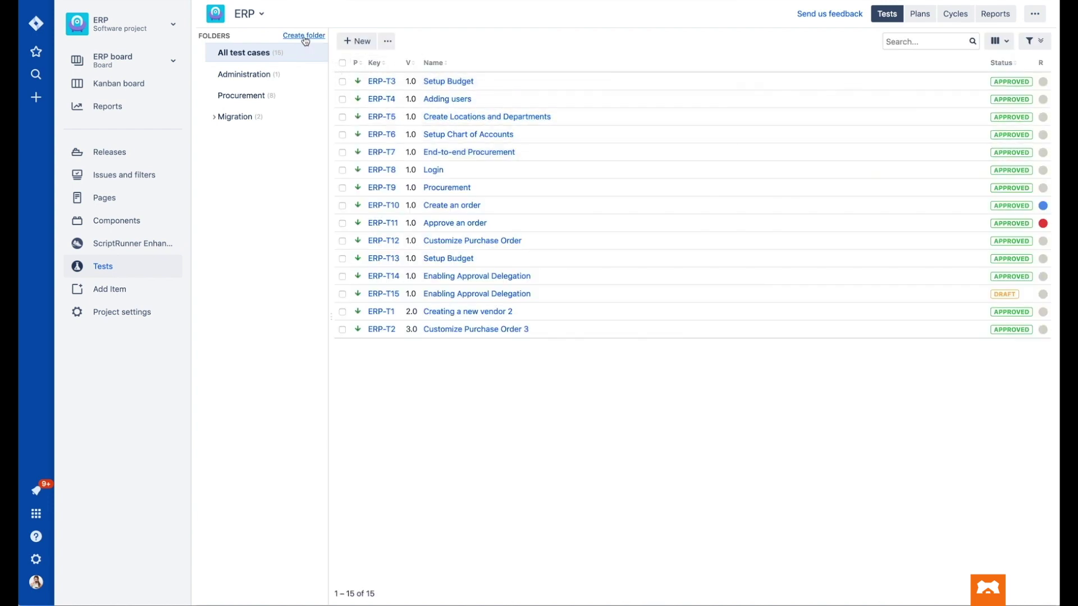
Step: Create an empty test-case folder named 'Approval' in the ERP test library
{"action": "left_click", "coordinate": [304, 36]}
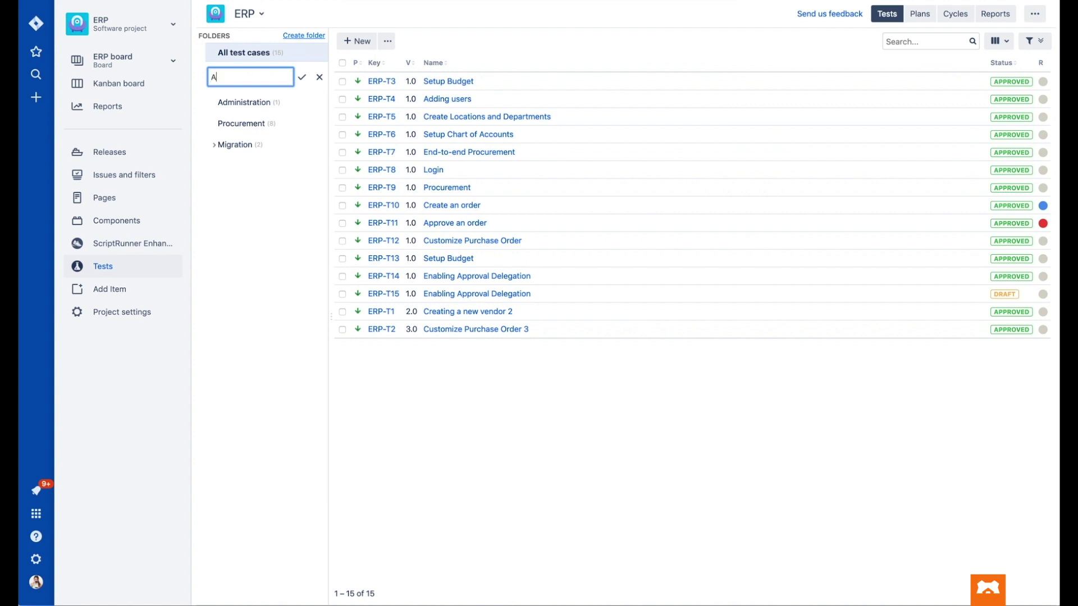
{"action": "type", "text": "Approval"}
{"action": "left_click", "coordinate": [301, 77]}
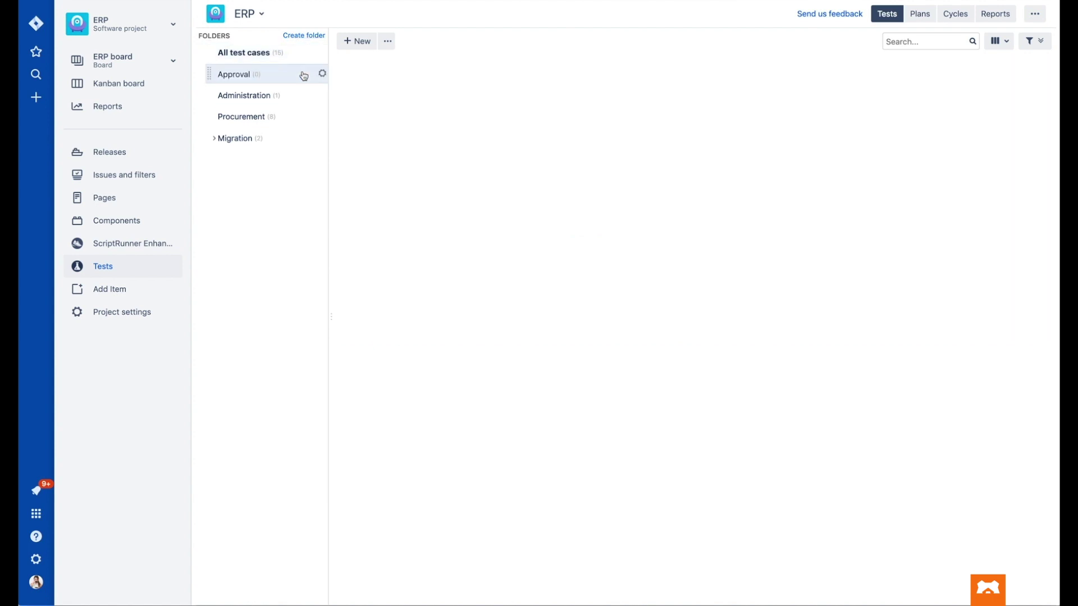
Step: Draft test case 'Approve a Bill' with steps 'select a bill' and 'approve it', expecting 'Bill approved'
{"action": "left_click", "coordinate": [364, 44]}
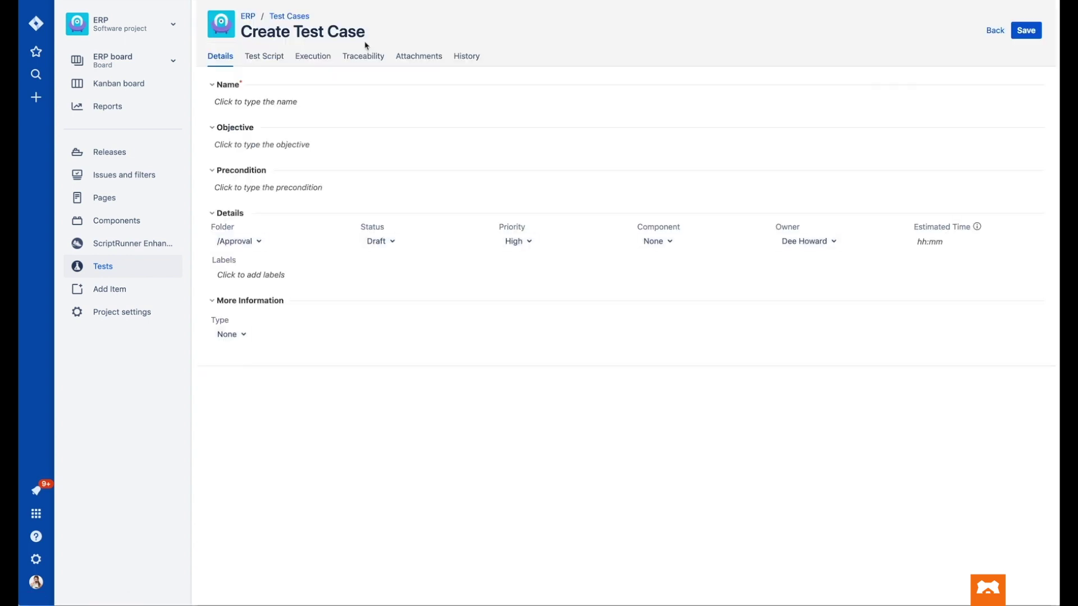
{"action": "left_click", "coordinate": [291, 101]}
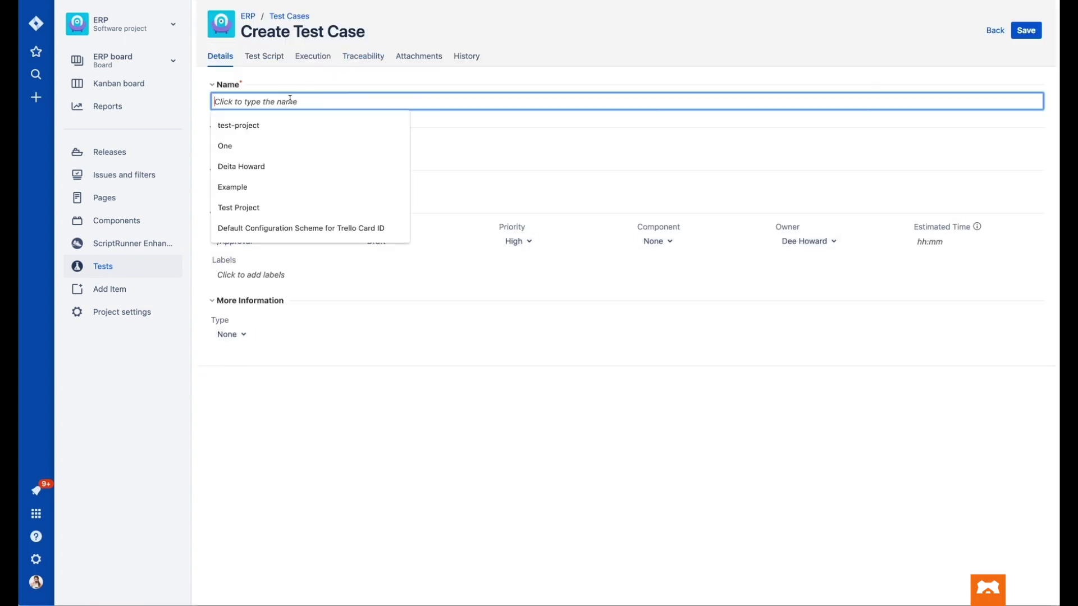
{"action": "type", "text": "Approve "}
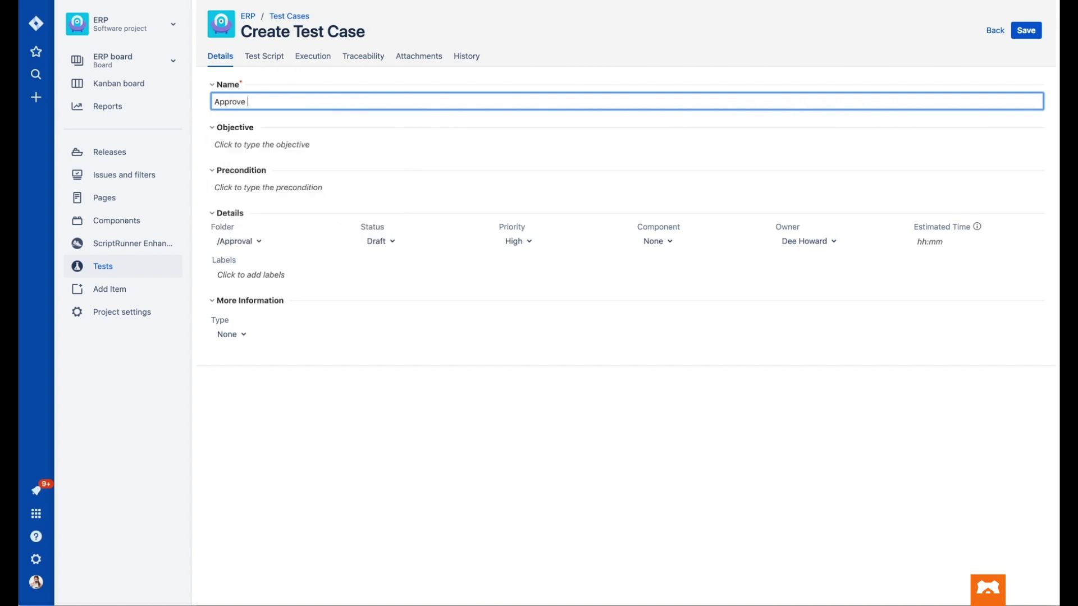
{"action": "type", "text": "a Bill"}
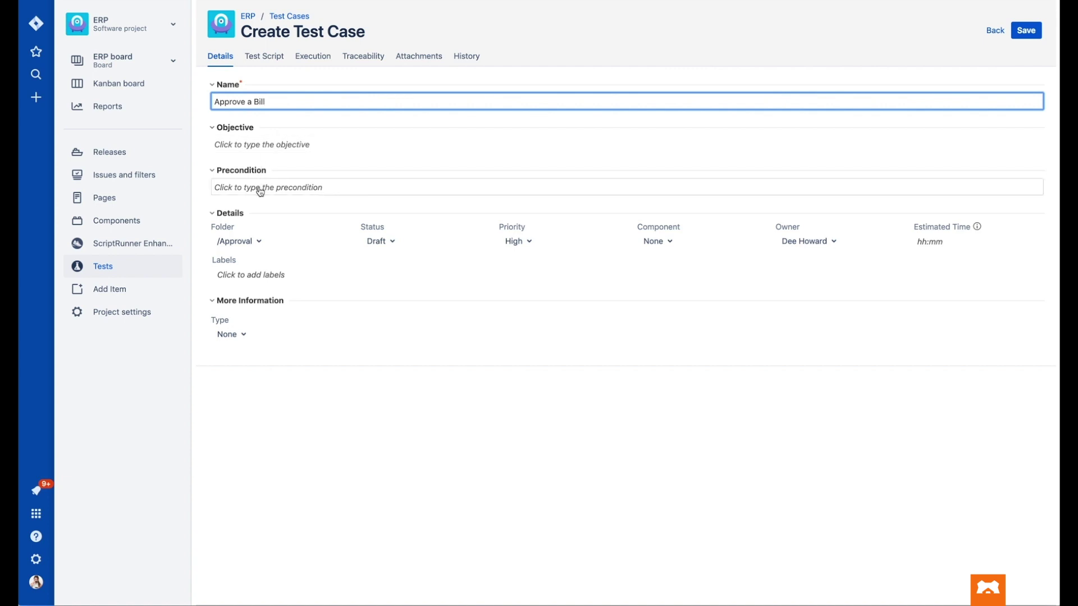
{"action": "left_click", "coordinate": [272, 61]}
{"action": "left_click", "coordinate": [278, 172]}
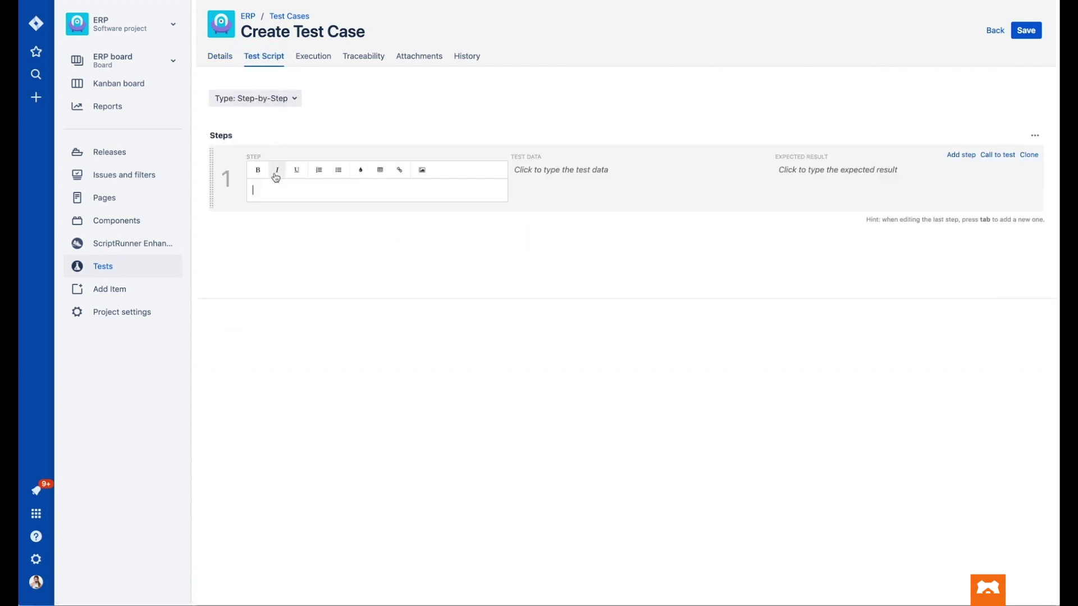
{"action": "type", "text": "S"}
{"action": "type", "text": "elect a bill"}
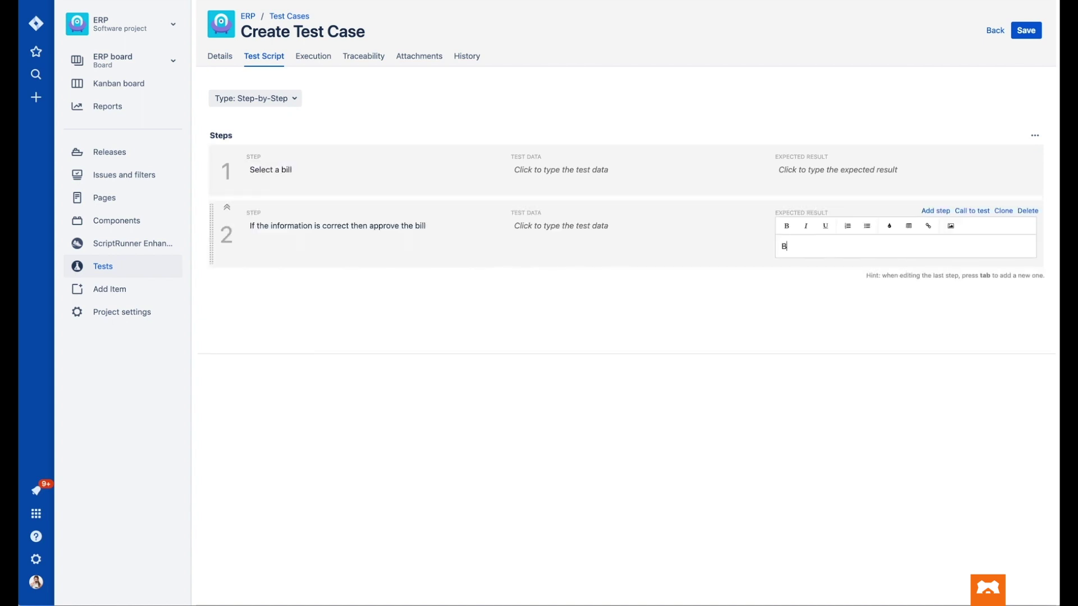
{"action": "type", "text": " approved"}
{"action": "left_click", "coordinate": [313, 56]}
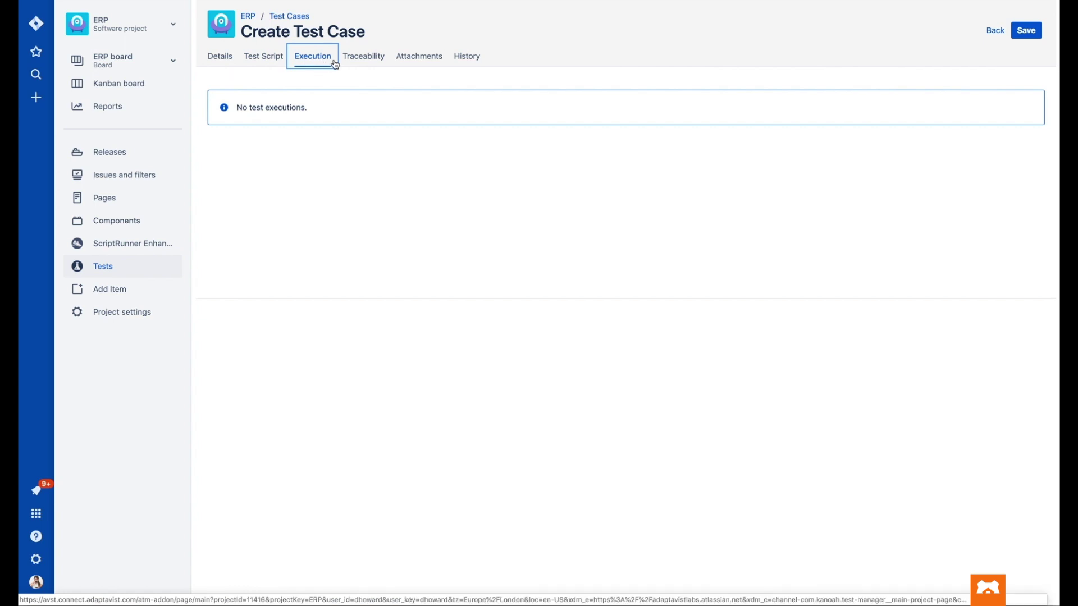
Step: Link story PROJA-1 as coverage via a 'story' search, then check the empty Attachments and History
{"action": "left_click", "coordinate": [364, 56]}
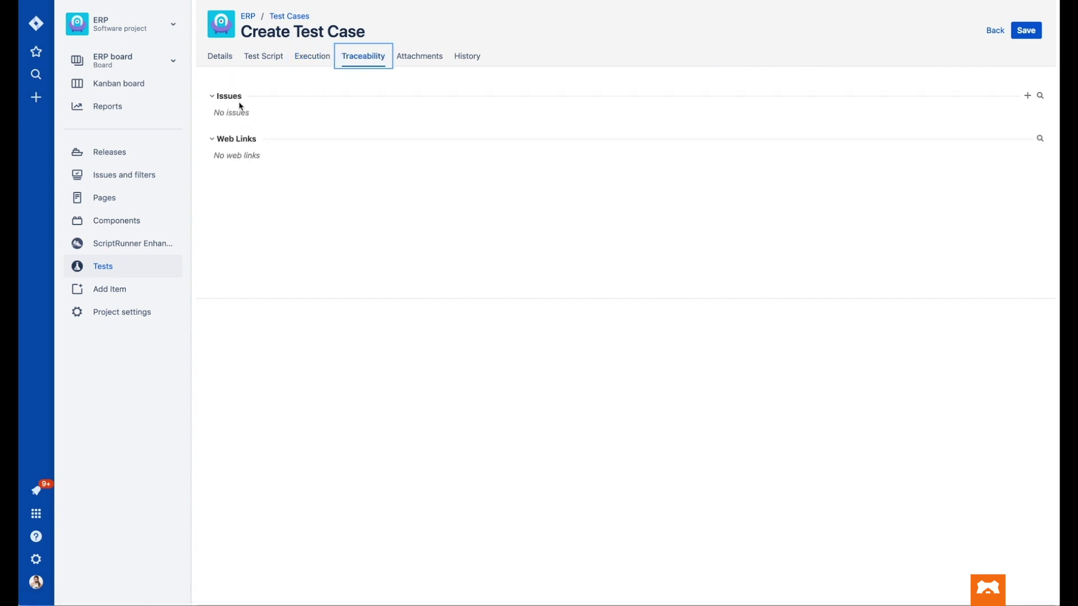
{"action": "left_click", "coordinate": [1038, 95]}
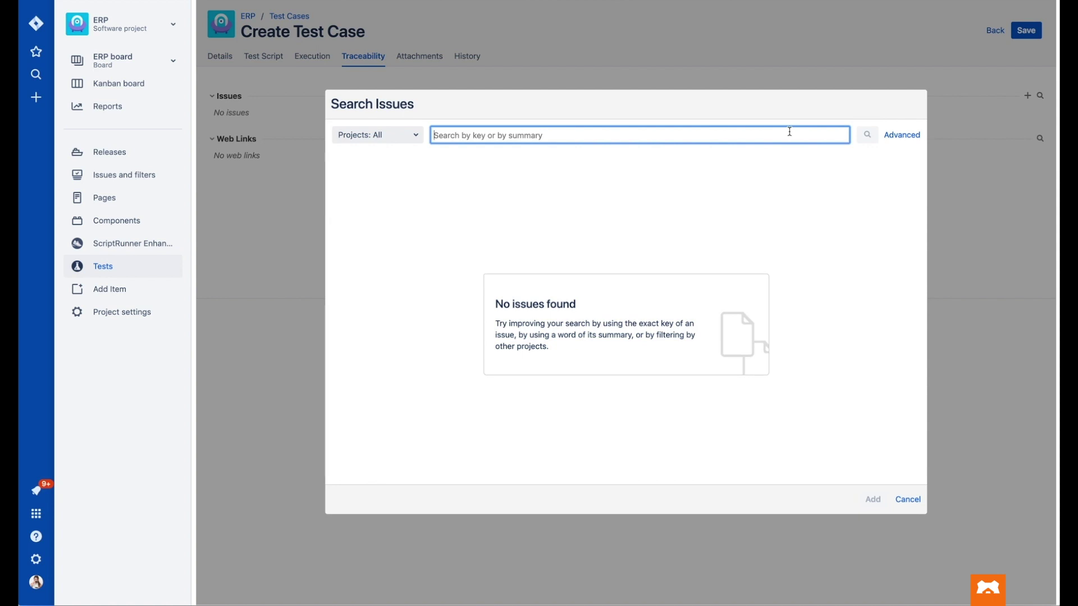
{"action": "type", "text": "story"}
{"action": "key", "text": "Return"}
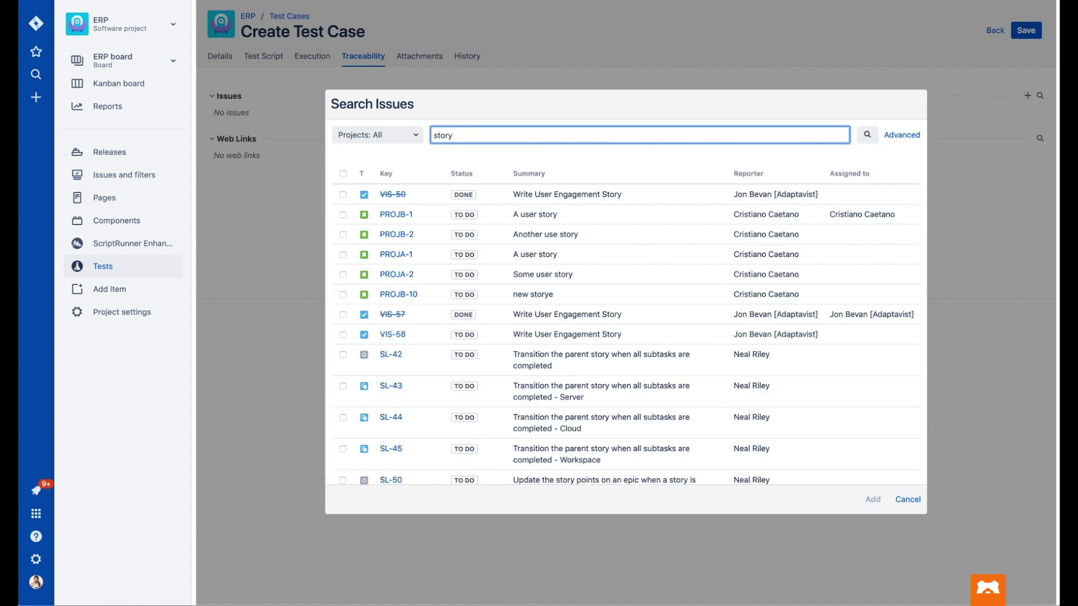
{"action": "left_click", "coordinate": [343, 254]}
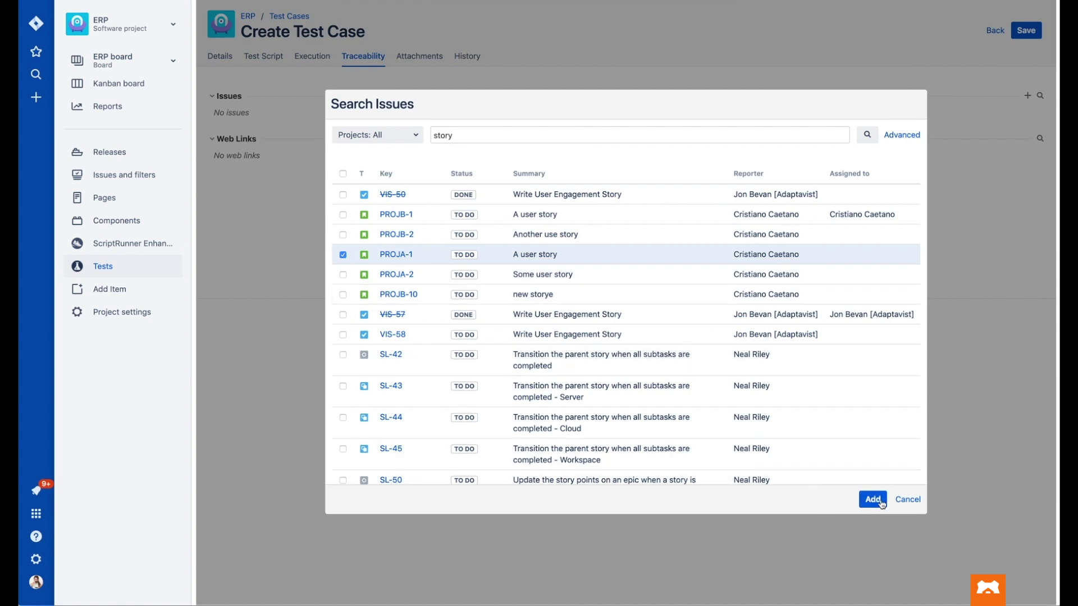
{"action": "left_click", "coordinate": [872, 500]}
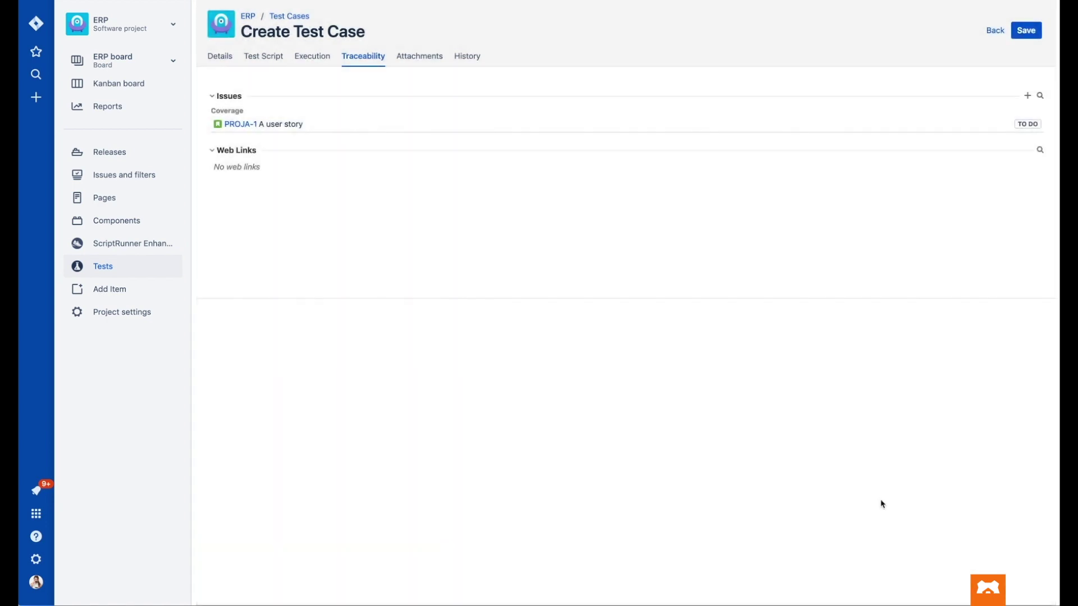
{"action": "left_click", "coordinate": [419, 56]}
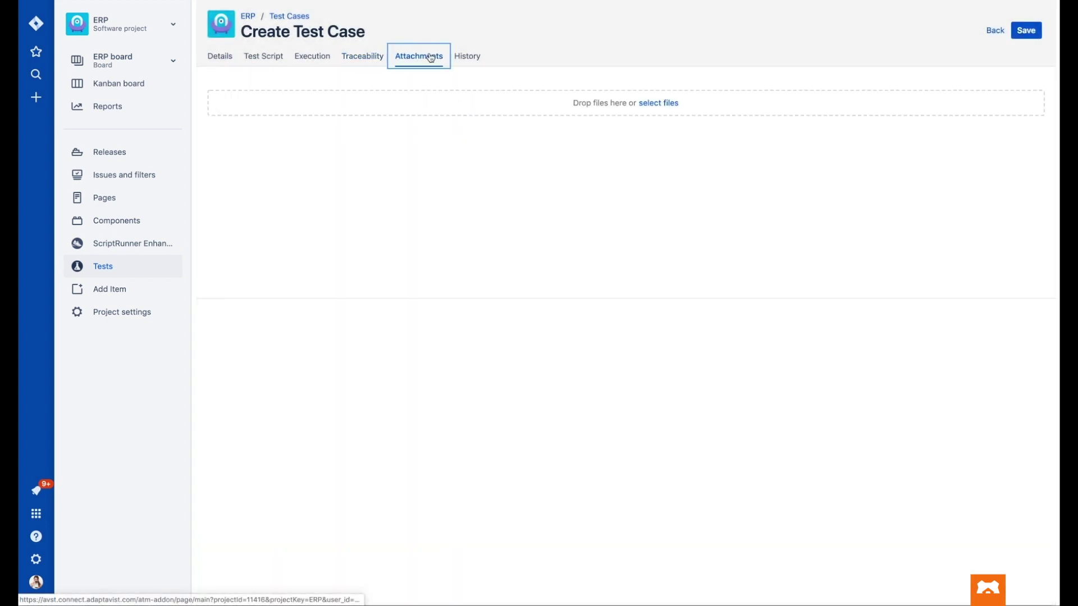
{"action": "left_click", "coordinate": [467, 55]}
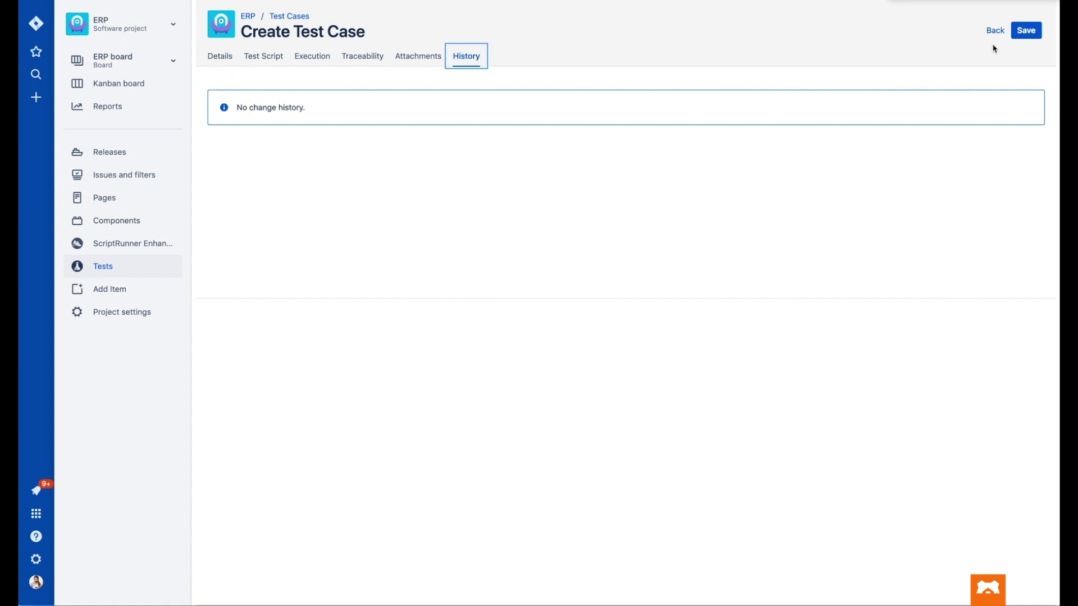
Step: Save 'Approve a Bill' as draft ERP-T18 and go back to the test case list
{"action": "left_click", "coordinate": [1025, 30]}
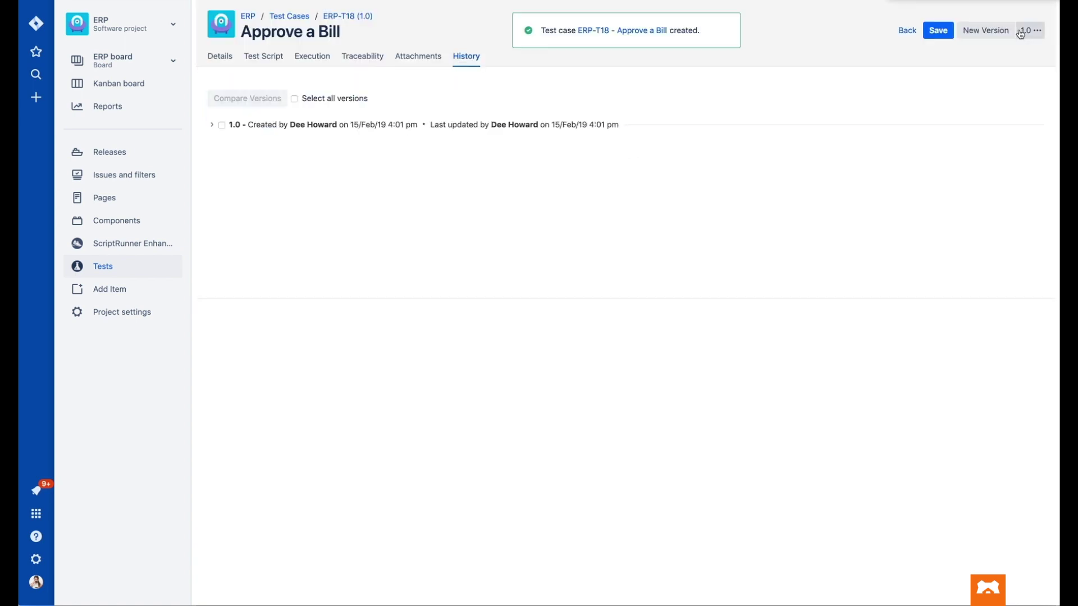
{"action": "left_click", "coordinate": [906, 31]}
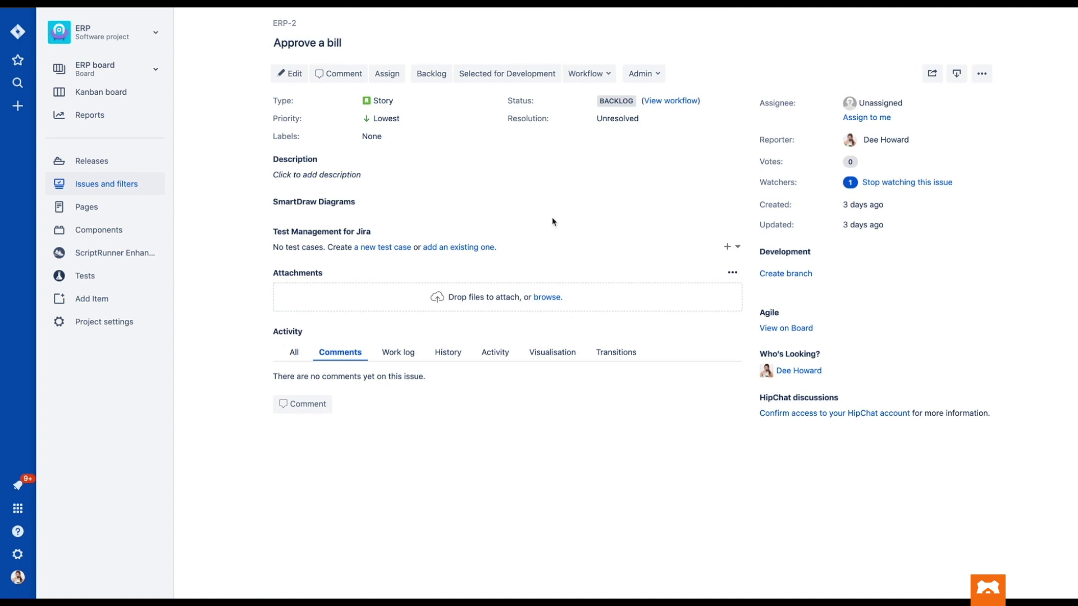
Step: Add existing test case ERP-T18 from the Approval folder as coverage on story ERP-2
{"action": "left_click", "coordinate": [738, 247]}
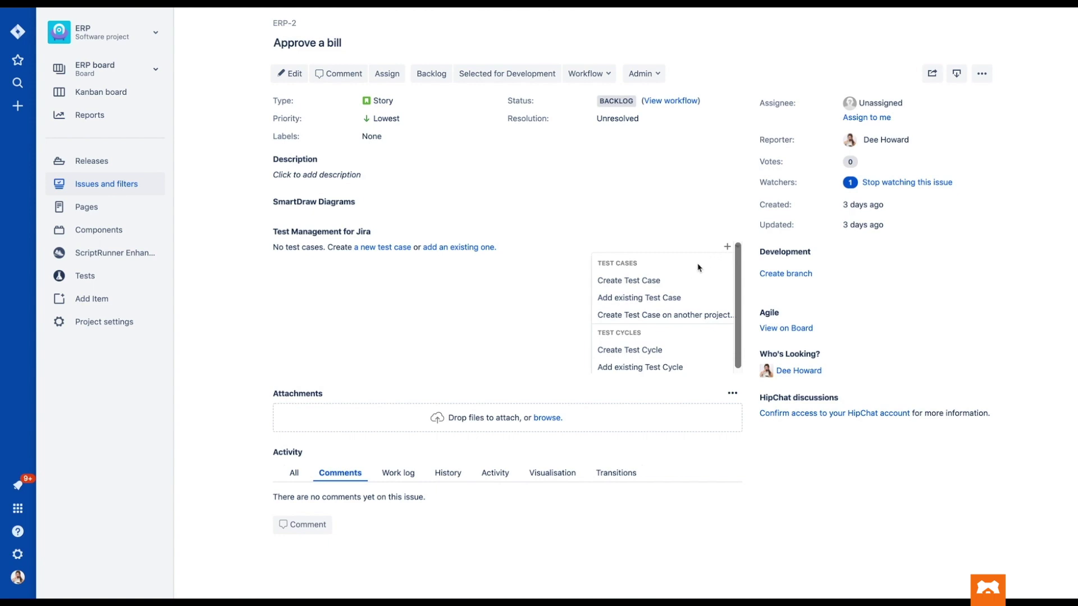
{"action": "left_click", "coordinate": [639, 298]}
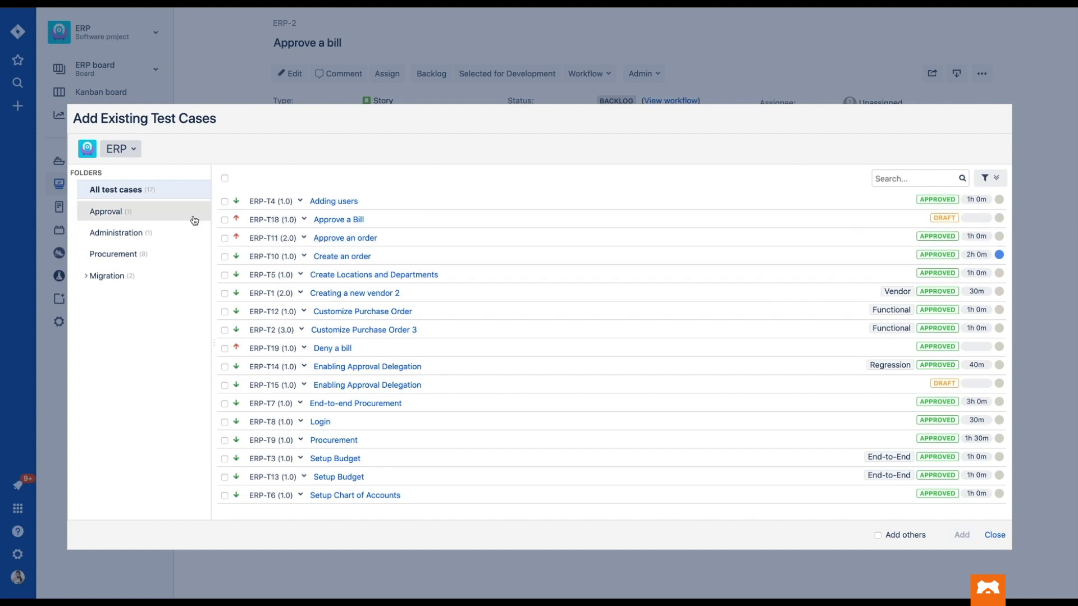
{"action": "left_click", "coordinate": [170, 218]}
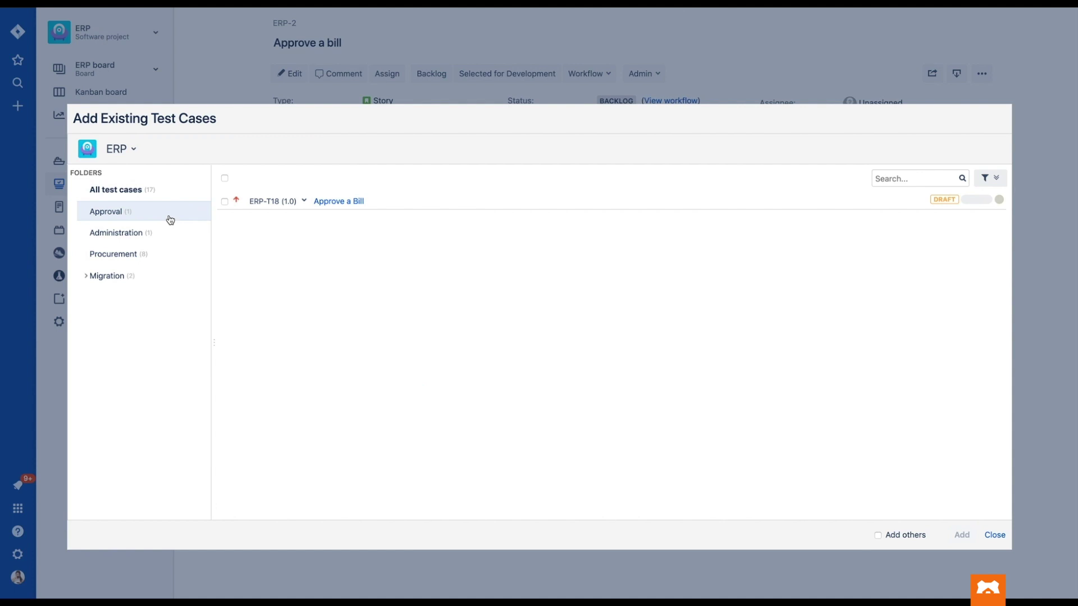
{"action": "left_click", "coordinate": [224, 202]}
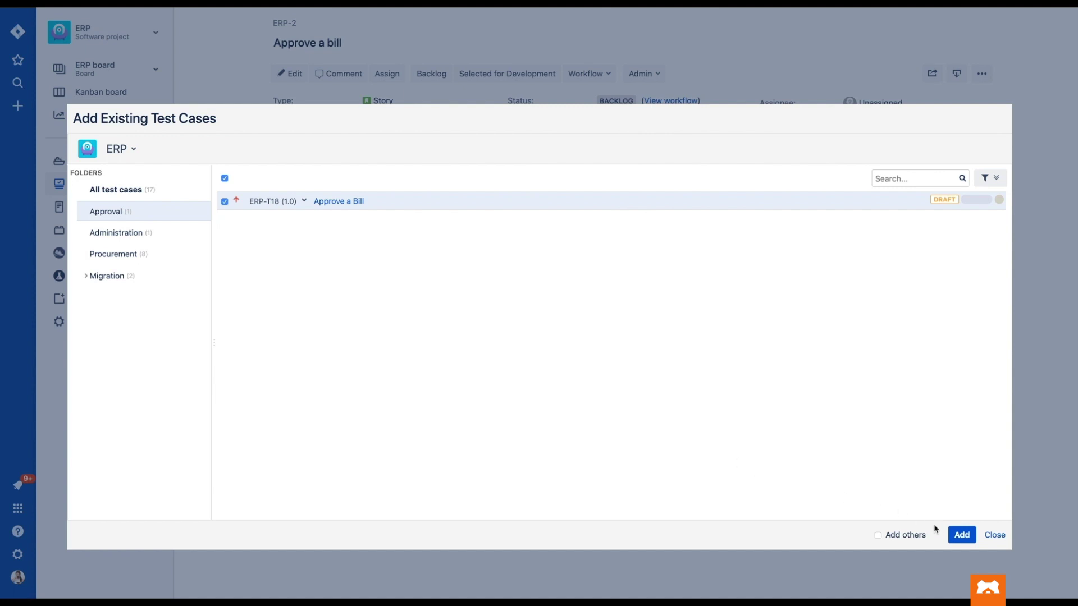
{"action": "left_click", "coordinate": [960, 536]}
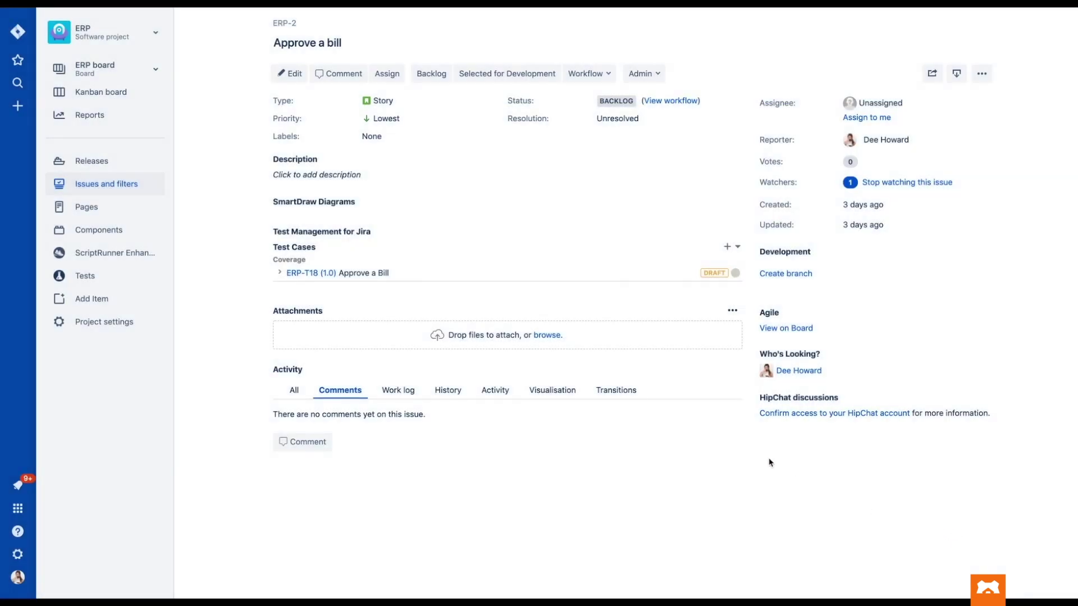
{"action": "left_click", "coordinate": [737, 247]}
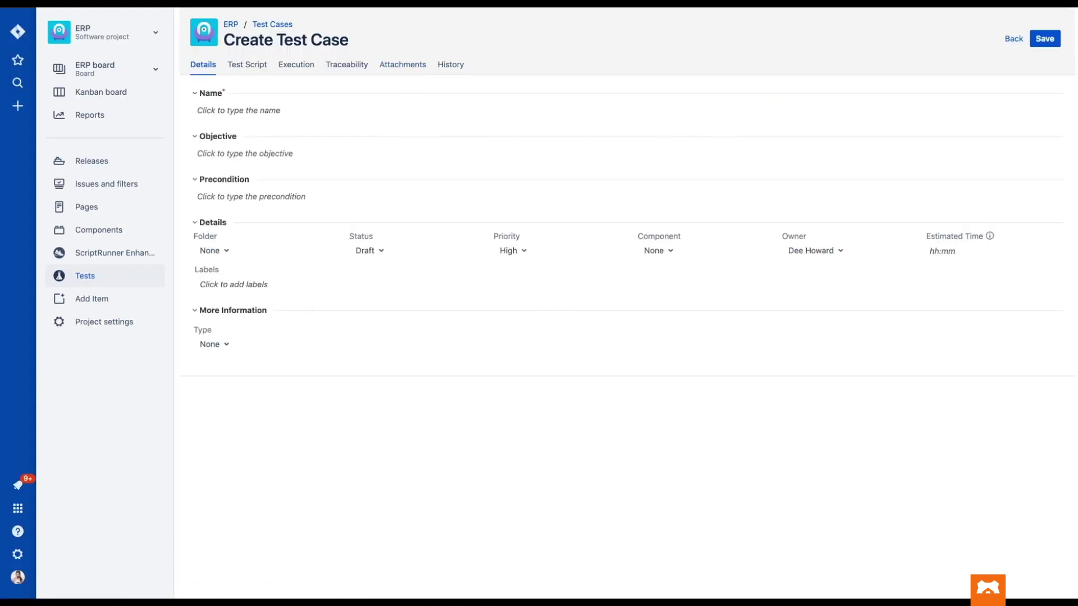
Step: Create and save test case 'Deny a bill' as ERP-T20 with status Approved, then return to the story
{"action": "left_click", "coordinate": [306, 110]}
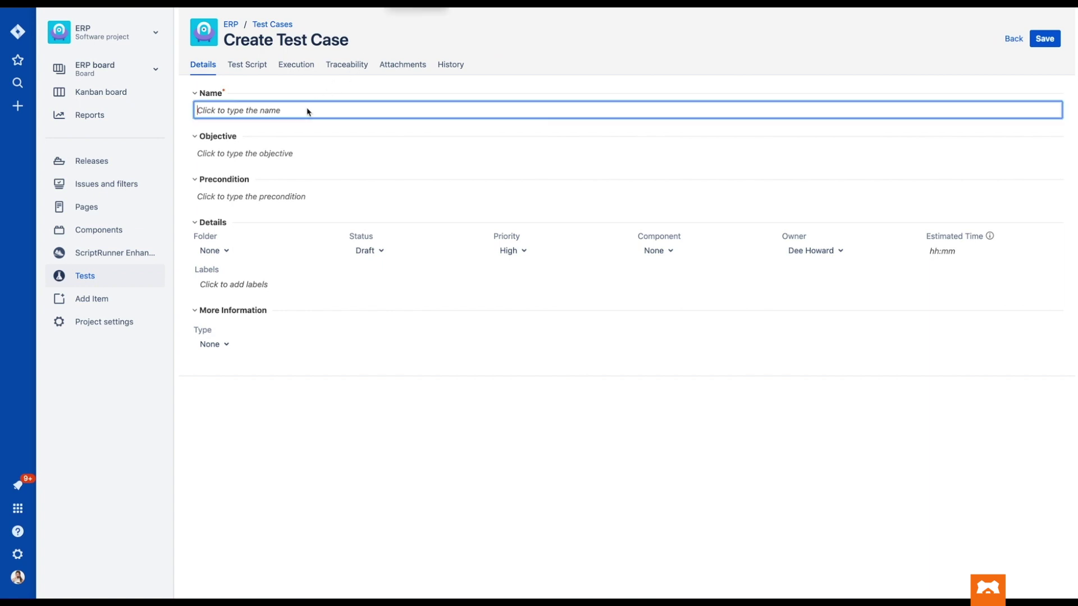
{"action": "type", "text": "Deny a bill"}
{"action": "left_click", "coordinate": [366, 251]}
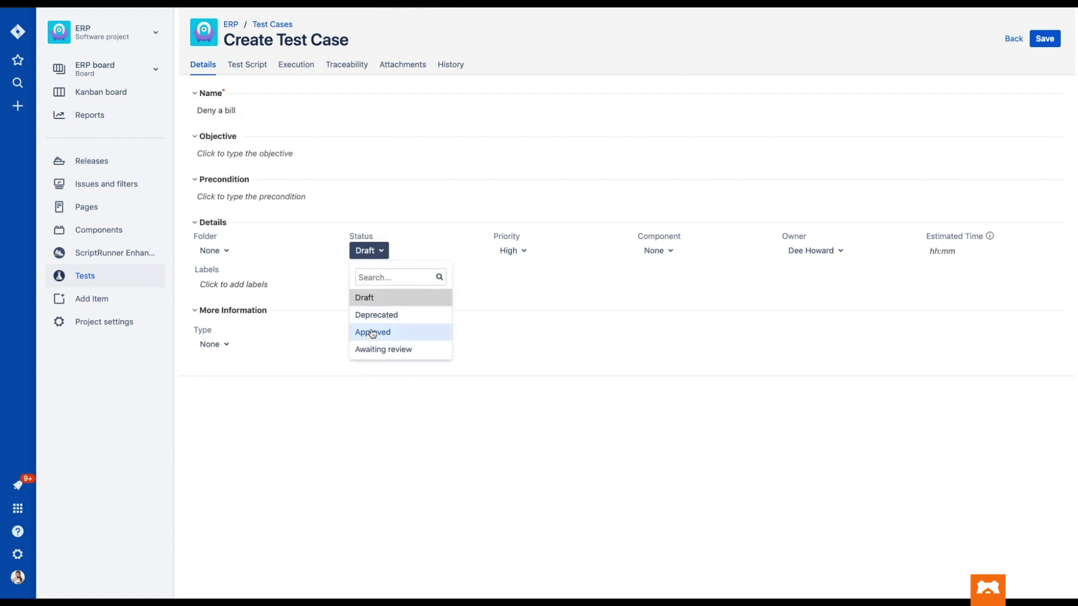
{"action": "left_click", "coordinate": [372, 332]}
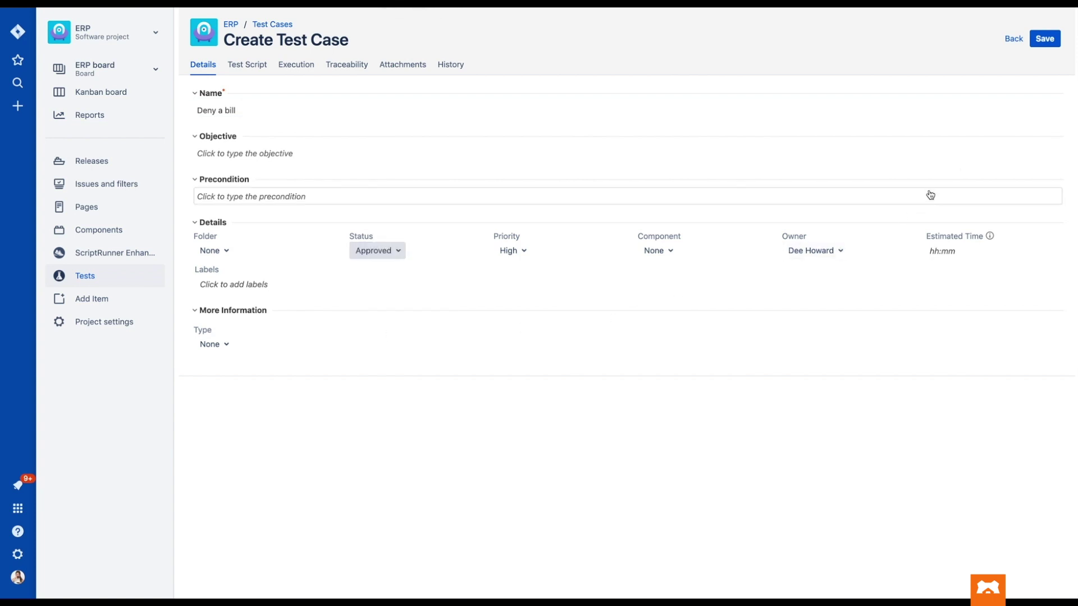
{"action": "left_click", "coordinate": [1044, 39]}
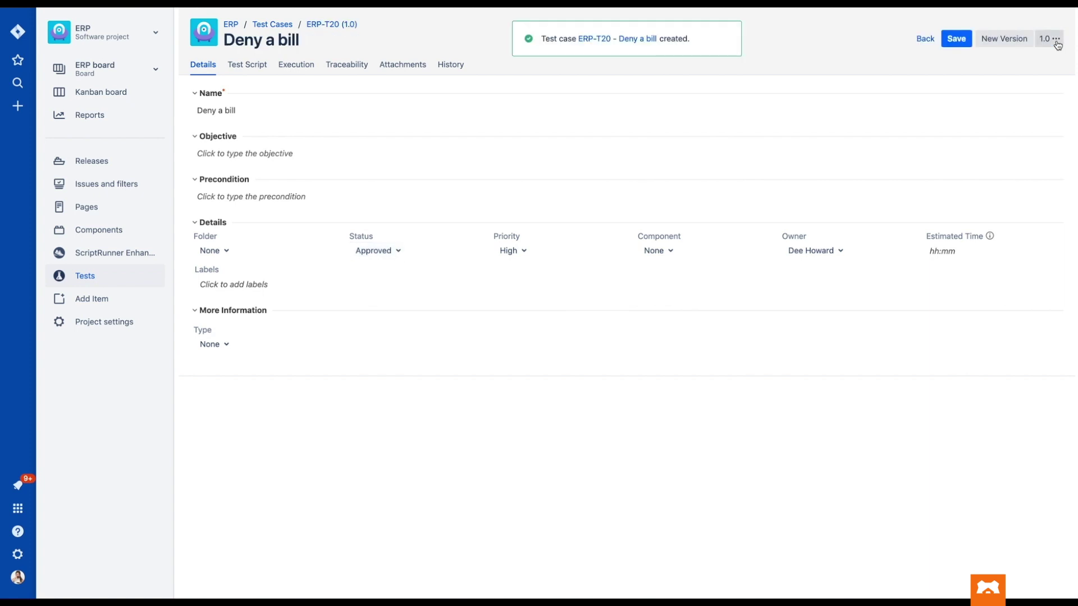
{"action": "left_click", "coordinate": [925, 38]}
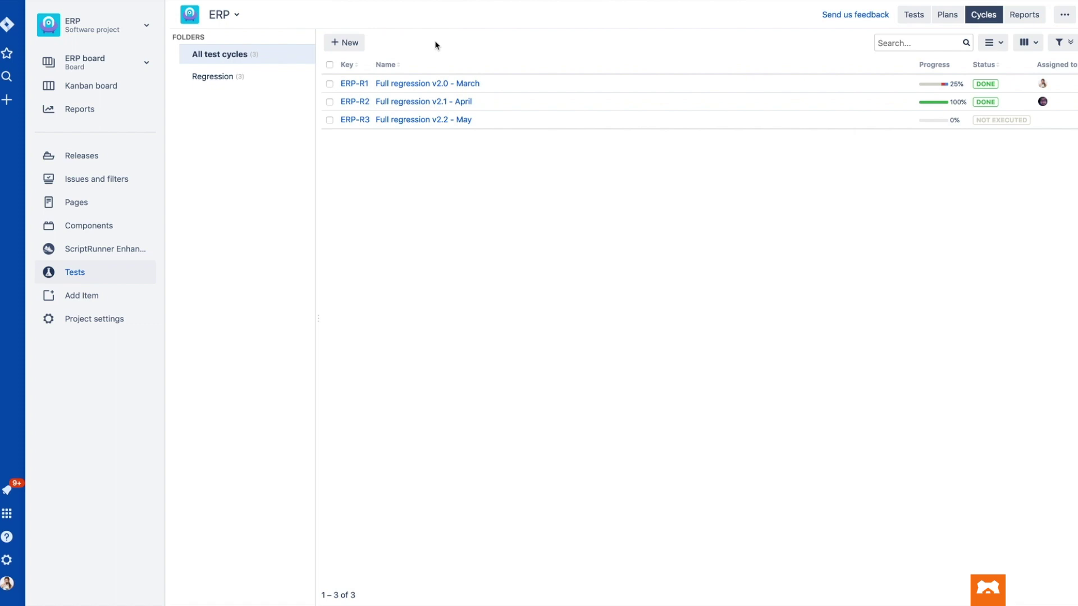
Step: Create a test-cycle folder named 'Smoke tests' on the Cycles page
{"action": "mouse_move", "coordinate": [245, 54]}
{"action": "left_click", "coordinate": [294, 37]}
{"action": "type", "text": "Smoke "}
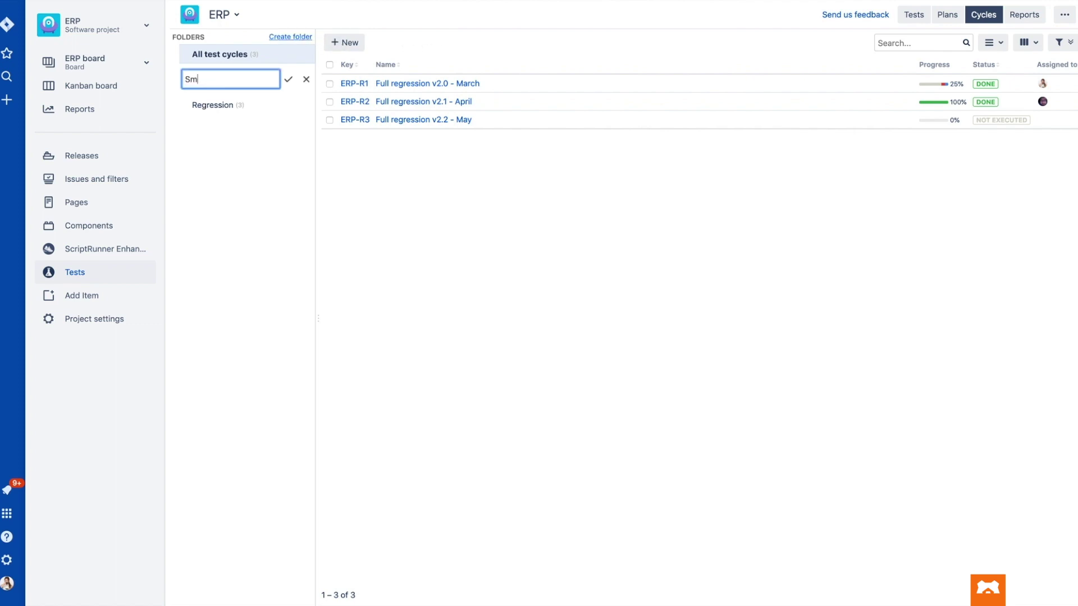
{"action": "type", "text": "tests"}
{"action": "left_click", "coordinate": [288, 80]}
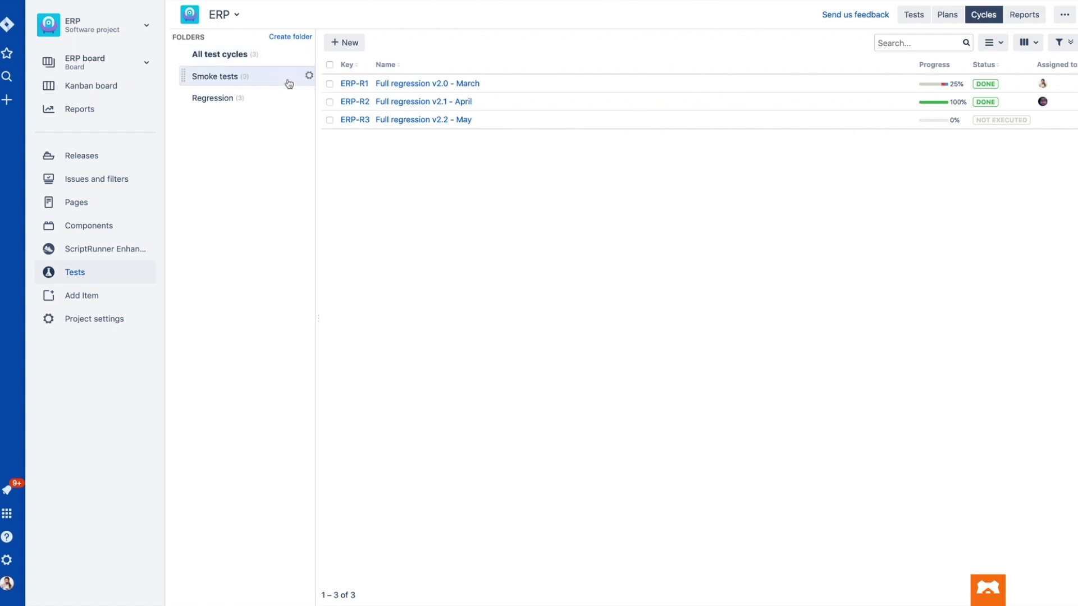
{"action": "left_click", "coordinate": [346, 42]}
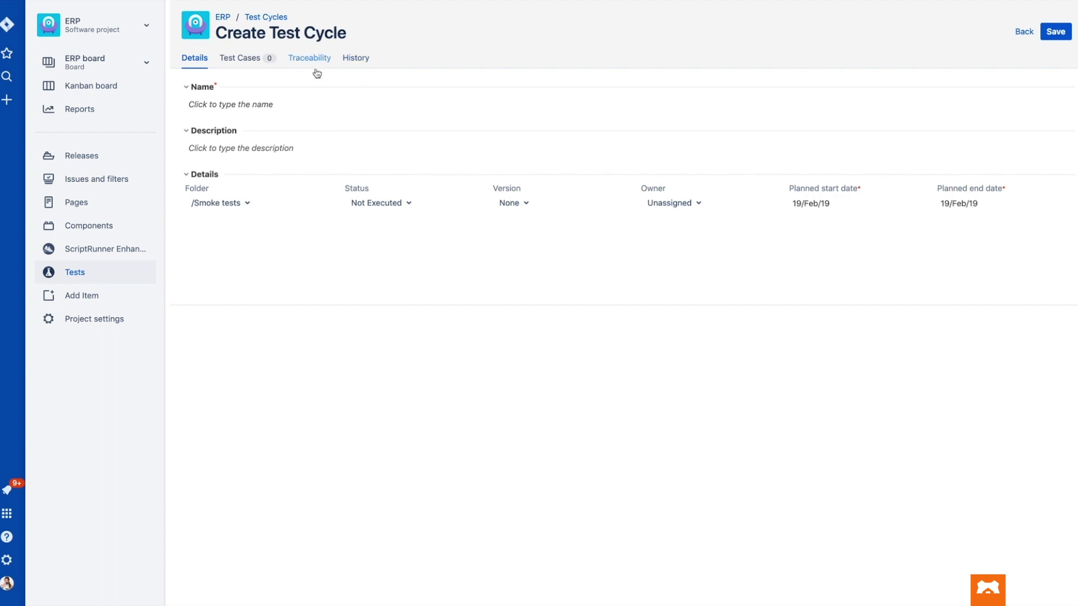
Step: Name the new test cycle 'Smoke tests', dismissing the name suggestions
{"action": "left_click", "coordinate": [271, 103]}
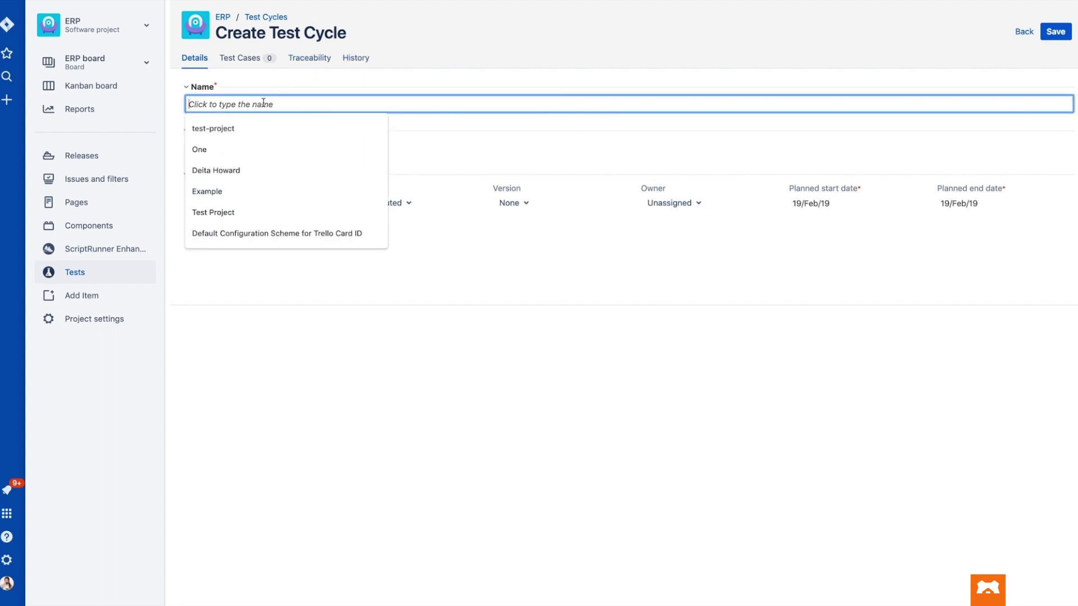
{"action": "key", "text": "Escape"}
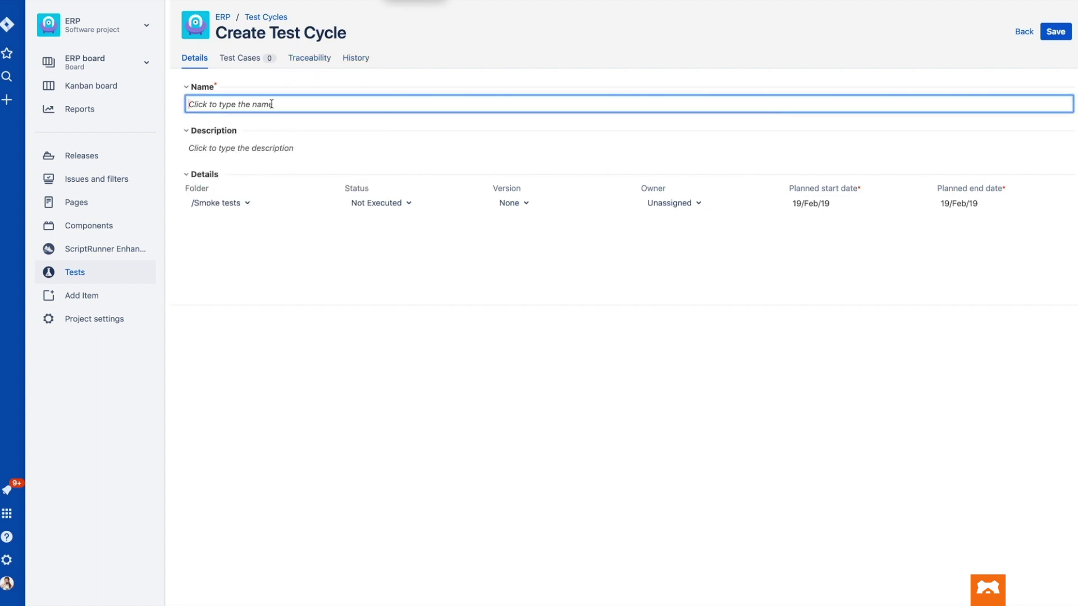
{"action": "type", "text": "Smoke tests"}
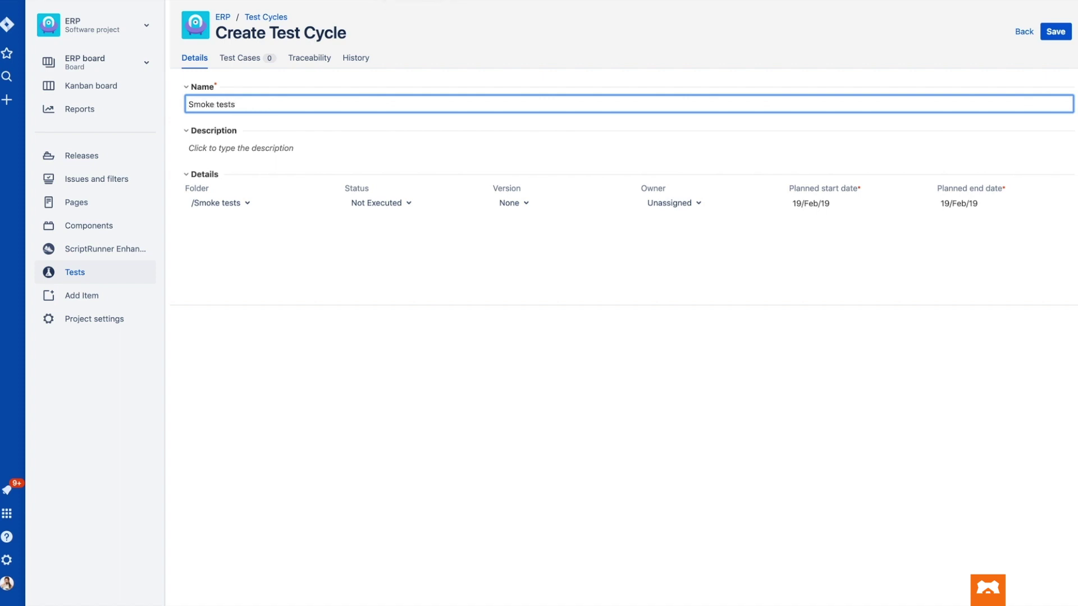
{"action": "left_click", "coordinate": [241, 58]}
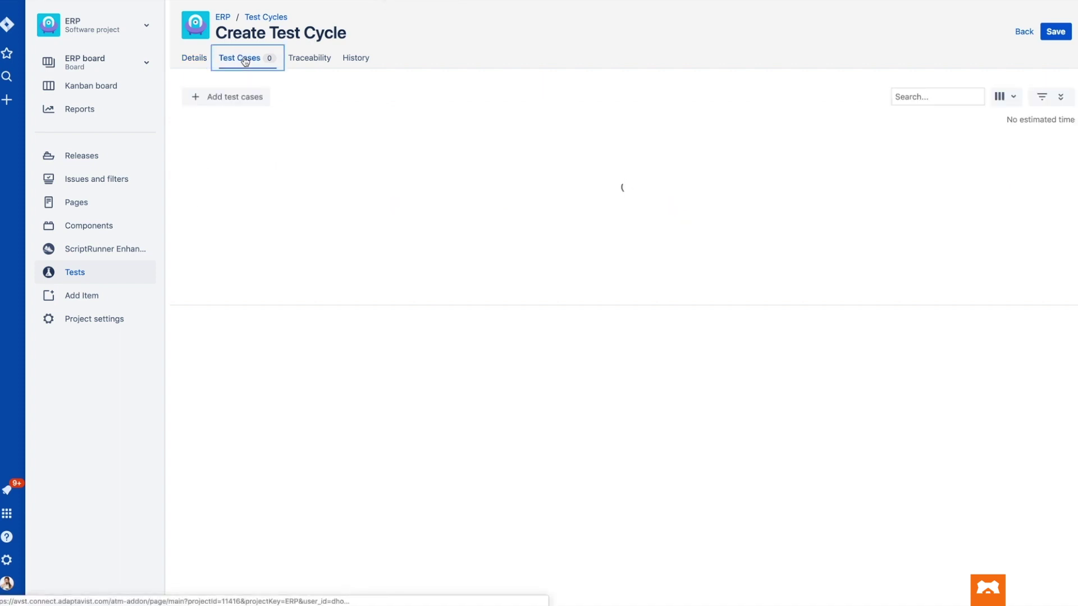
Step: Select all Procurement test cases and add the eight (9h estimated) to the cycle
{"action": "left_click", "coordinate": [233, 99]}
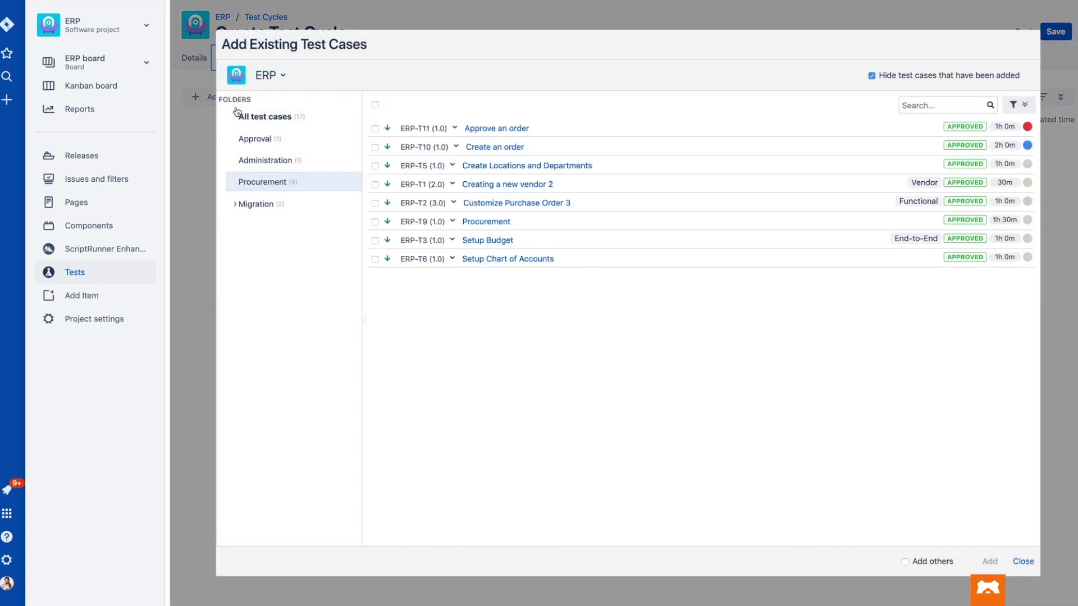
{"action": "left_click", "coordinate": [375, 107]}
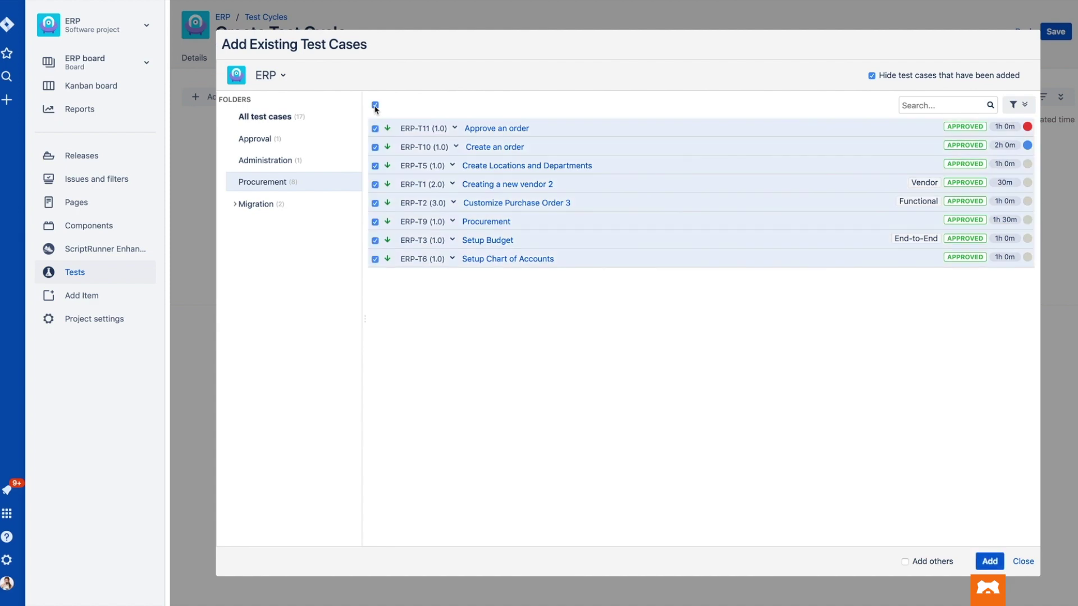
{"action": "left_click", "coordinate": [991, 562]}
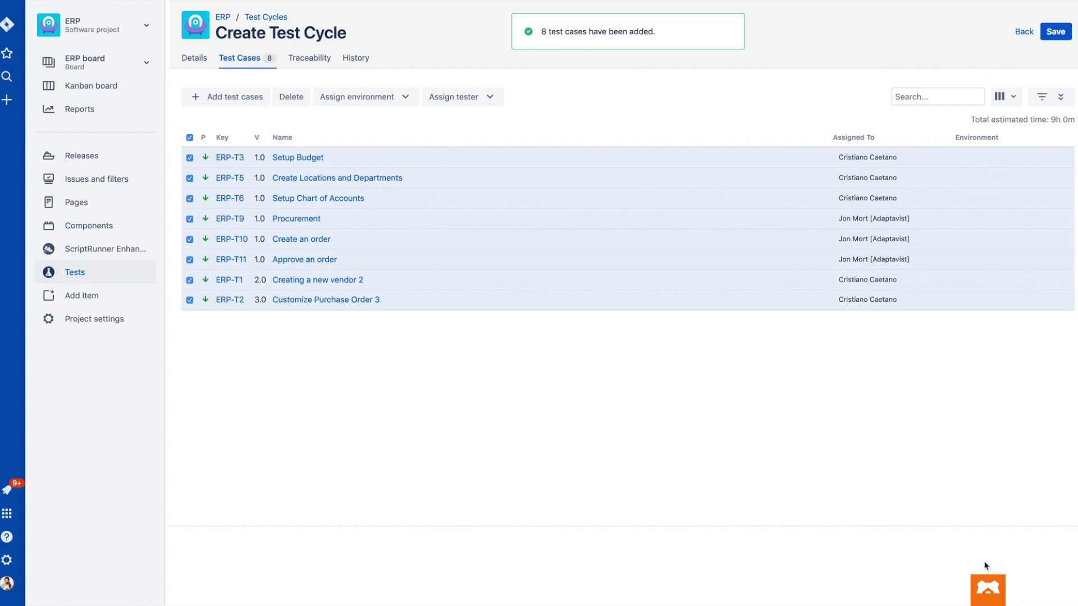
Step: Set all eight selected test cases to the Windows environment and assign them one tester
{"action": "left_click", "coordinate": [381, 99]}
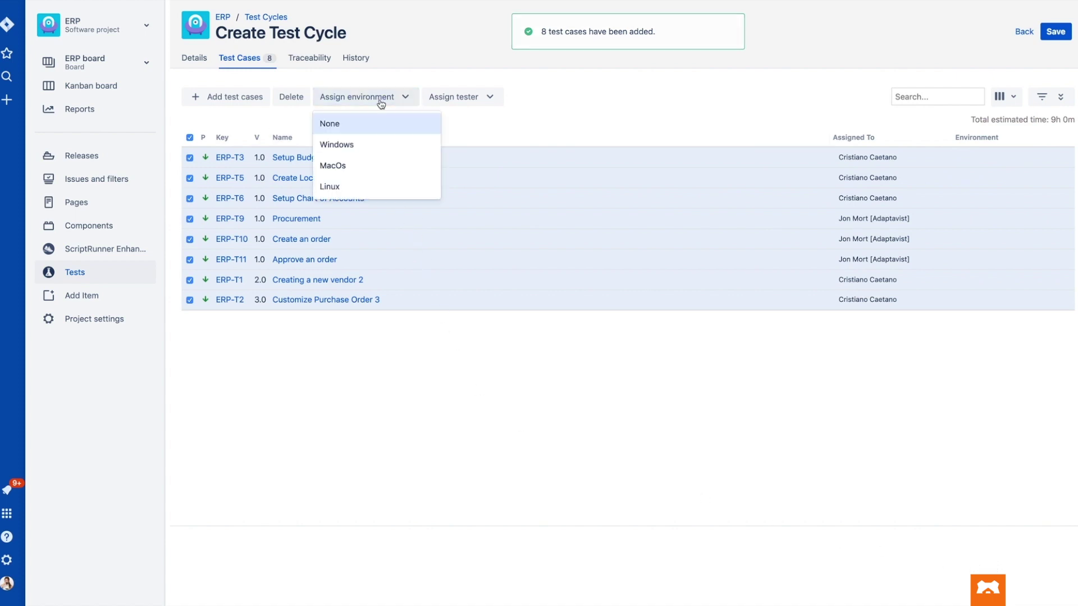
{"action": "left_click", "coordinate": [373, 148]}
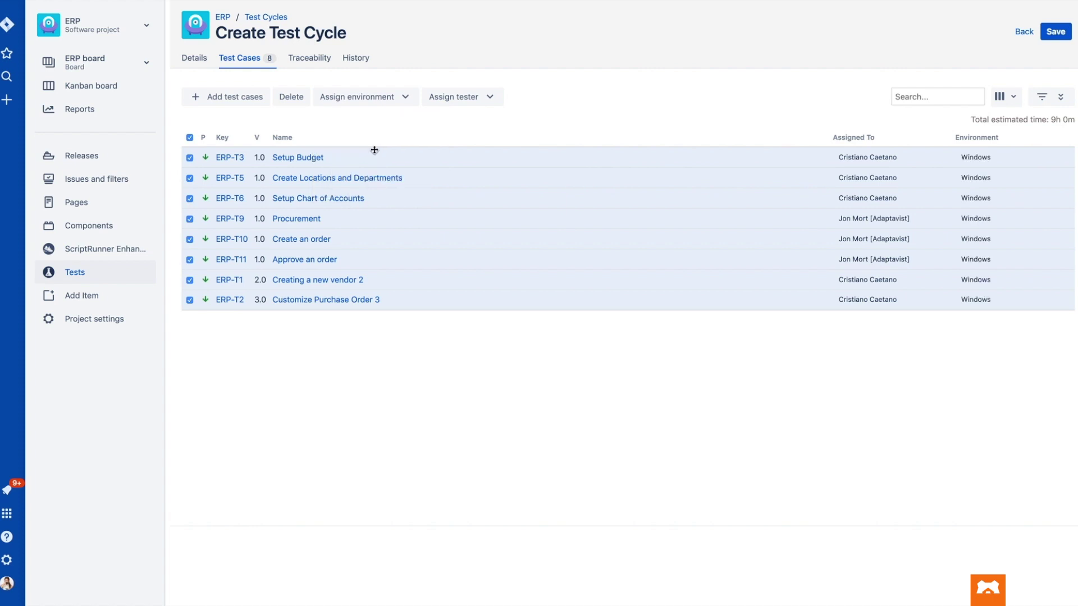
{"action": "left_click", "coordinate": [476, 97]}
{"action": "left_click", "coordinate": [463, 175]}
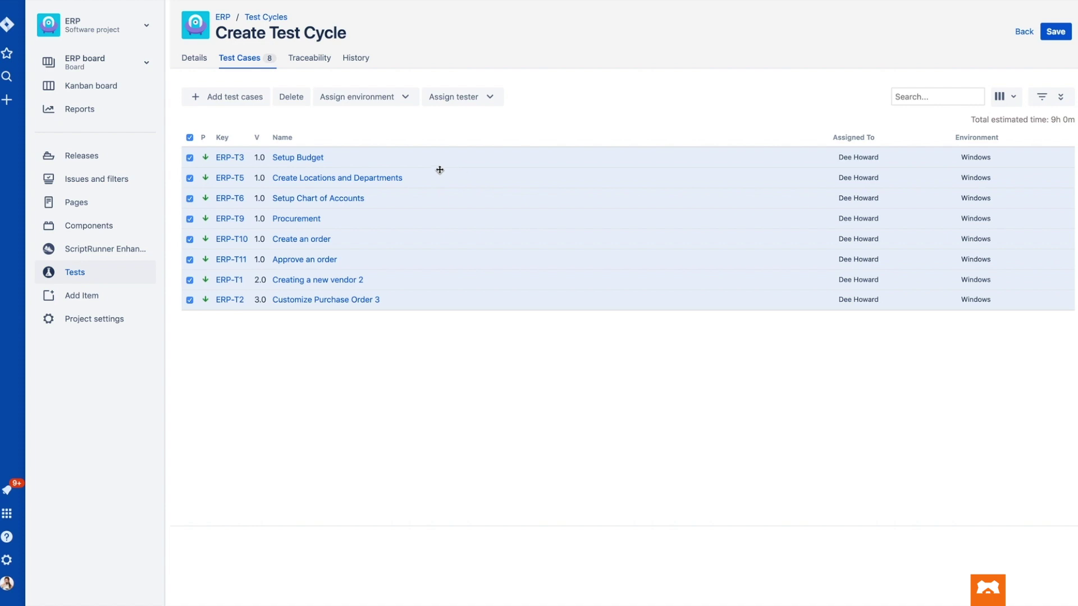
Step: Clear the selection, move Approve an order to the top, and check the empty traceability
{"action": "left_click", "coordinate": [189, 137]}
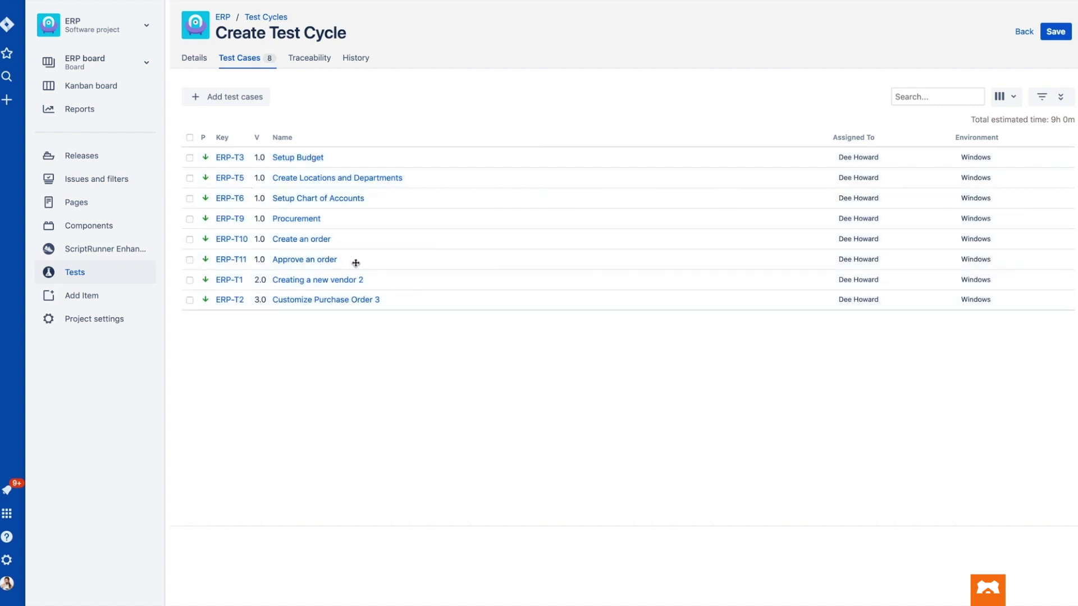
{"action": "left_click_drag", "start_coordinate": [354, 264], "coordinate": [362, 159]}
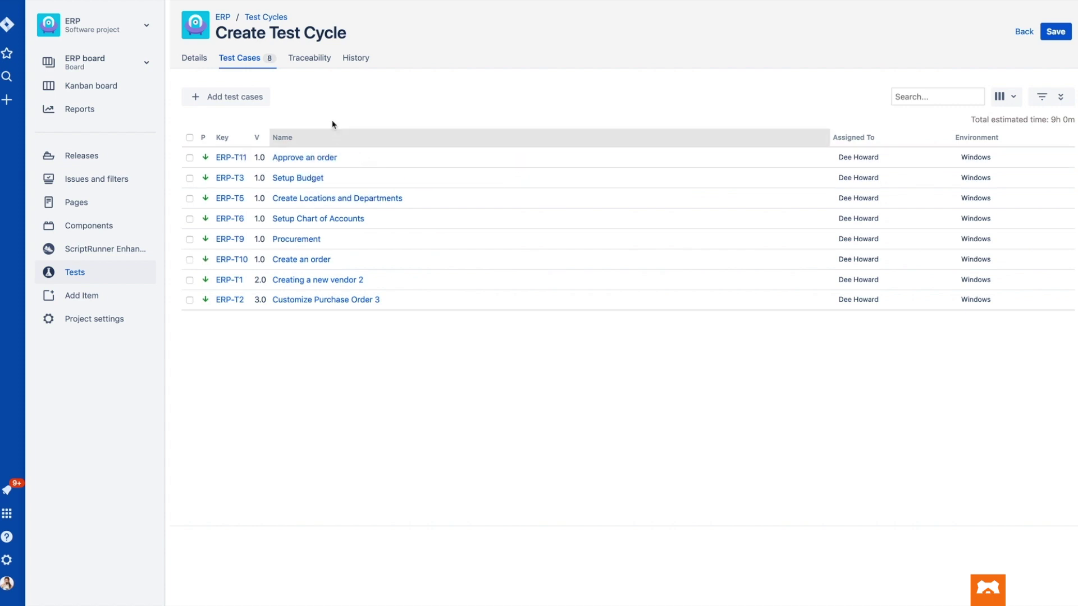
{"action": "left_click", "coordinate": [308, 57]}
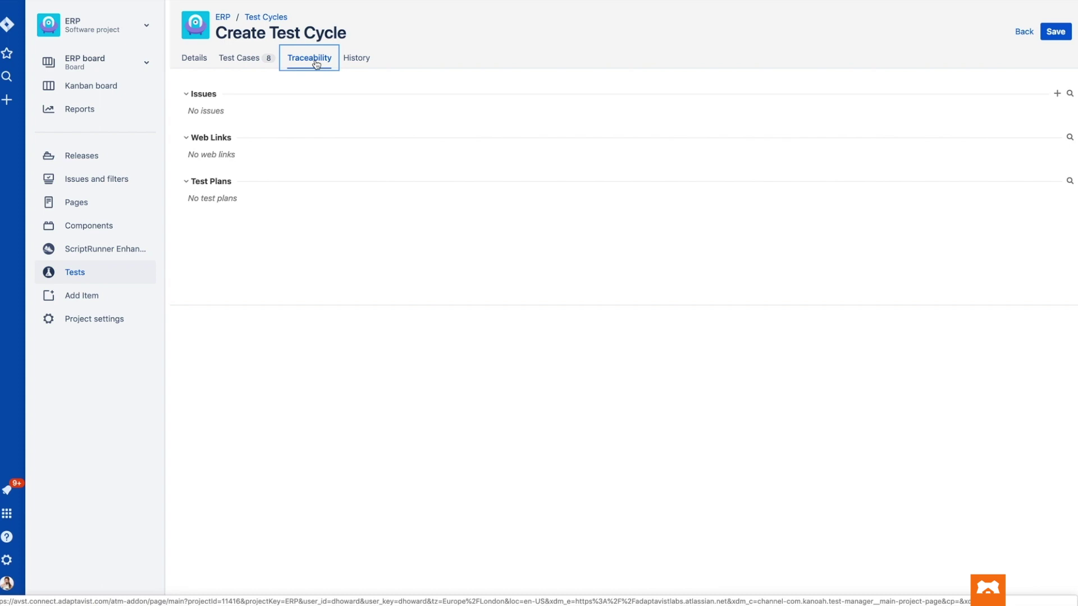
Step: Check the cycle's History, then save Smoke tests as test cycle ERP-R9
{"action": "left_click", "coordinate": [357, 58]}
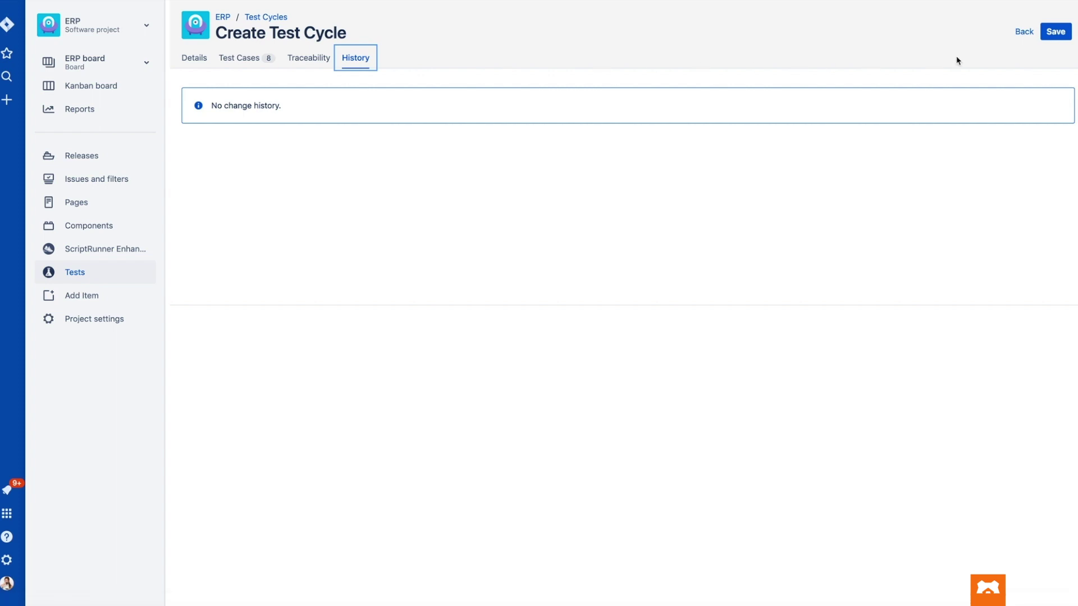
{"action": "left_click", "coordinate": [1056, 31]}
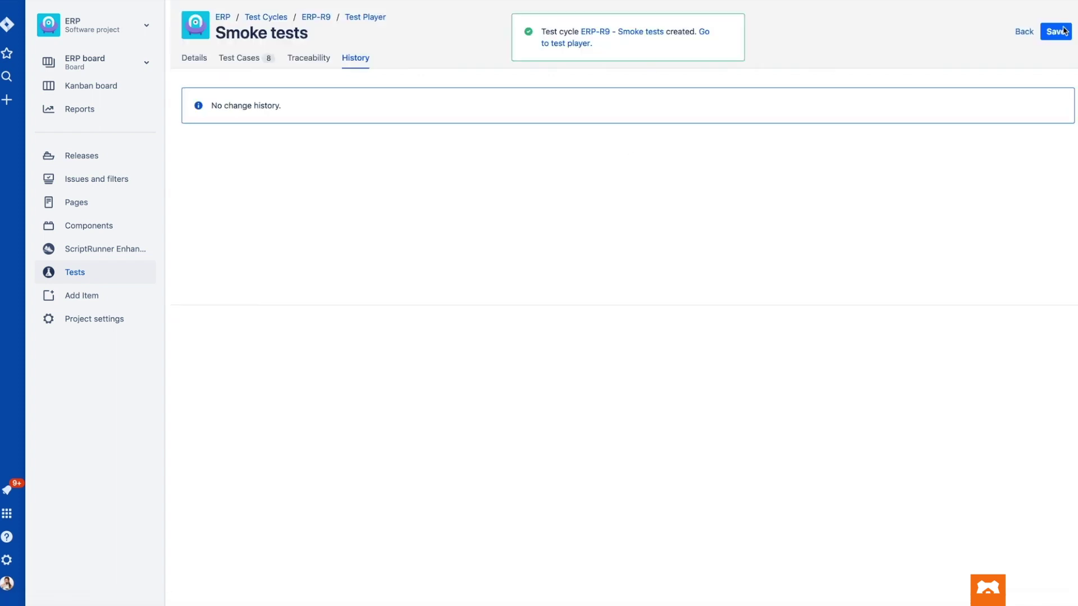
Step: Open the Smoke tests cycle from the cycles list and start running Approve an order
{"action": "left_click", "coordinate": [1023, 33]}
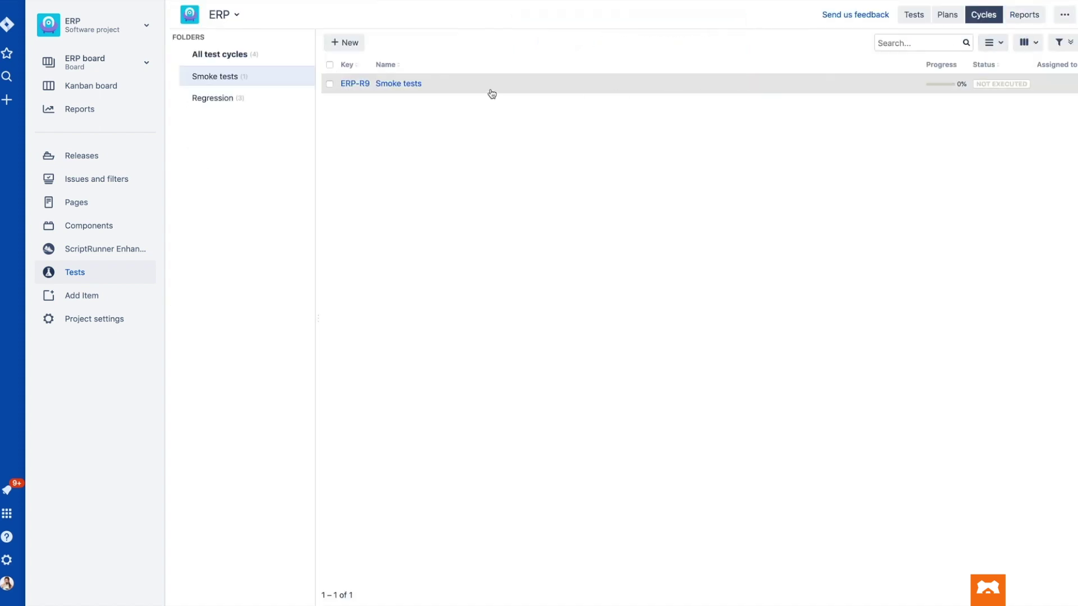
{"action": "left_click", "coordinate": [398, 84]}
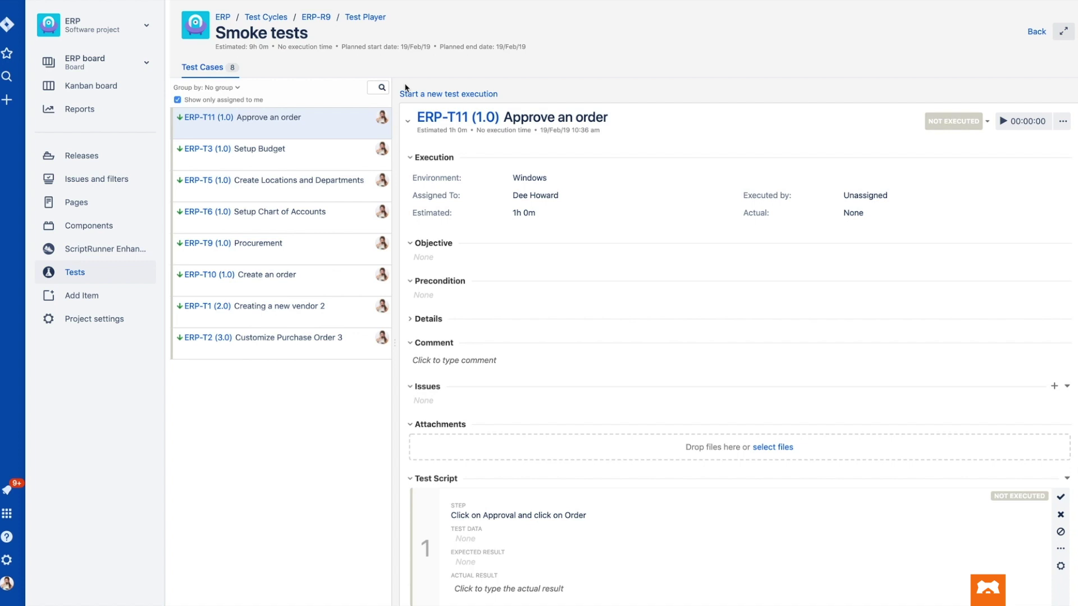
{"action": "left_click", "coordinate": [1013, 127]}
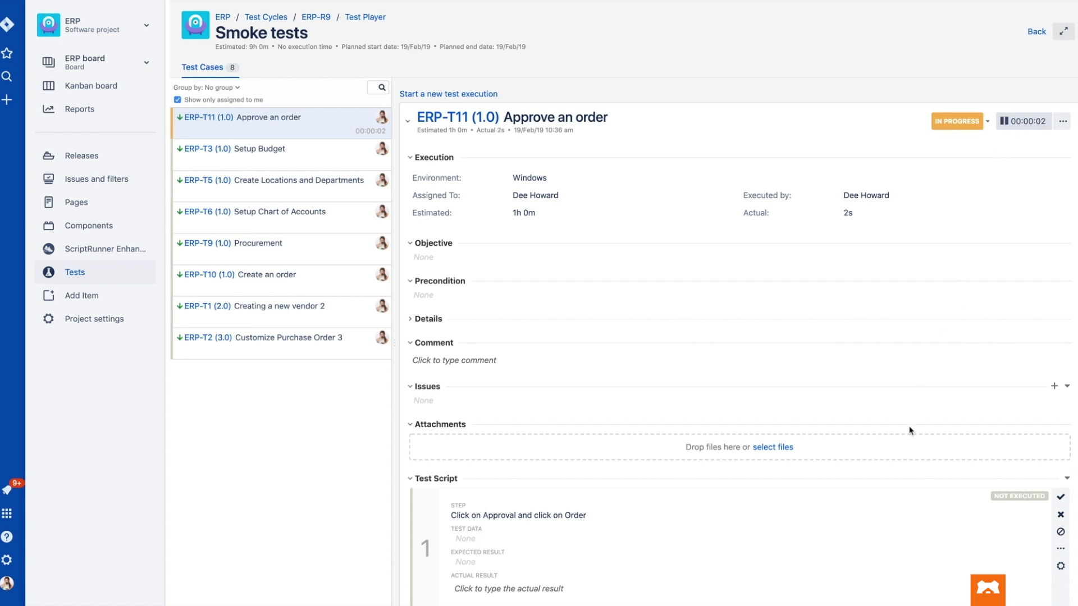
{"action": "scroll", "coordinate": [909, 432], "scroll_direction": "down", "scroll_amount": 3}
{"action": "scroll", "coordinate": [909, 431], "scroll_direction": "down", "scroll_amount": 3}
{"action": "scroll", "coordinate": [910, 432], "scroll_direction": "down", "scroll_amount": 3}
{"action": "scroll", "coordinate": [909, 431], "scroll_direction": "down", "scroll_amount": 3}
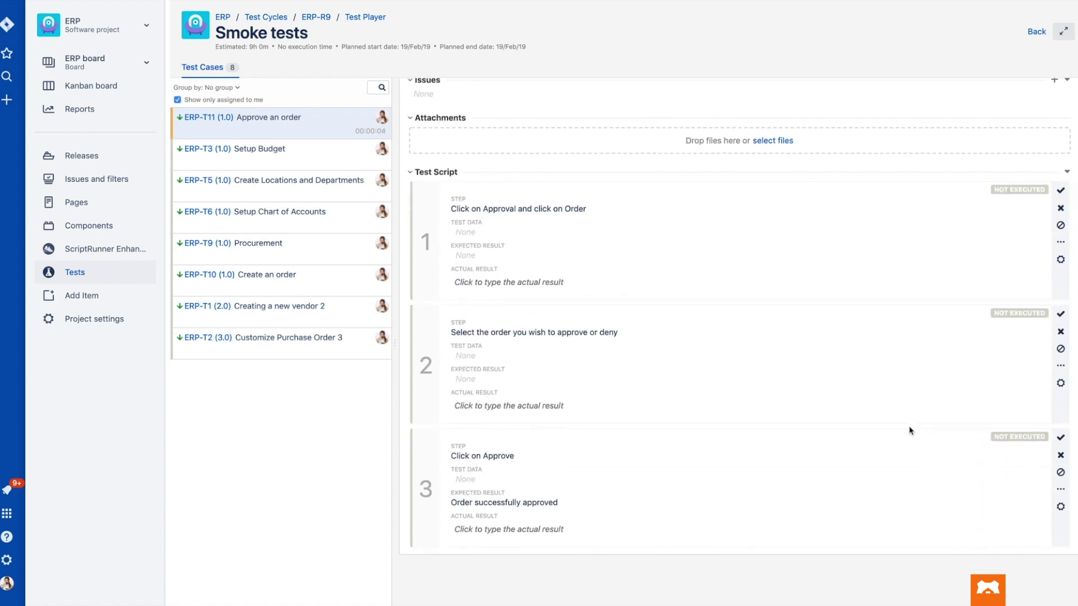
Step: Mark steps 1 and 2 of Approve an order as Pass and step 3 as Fail
{"action": "left_click", "coordinate": [1060, 191]}
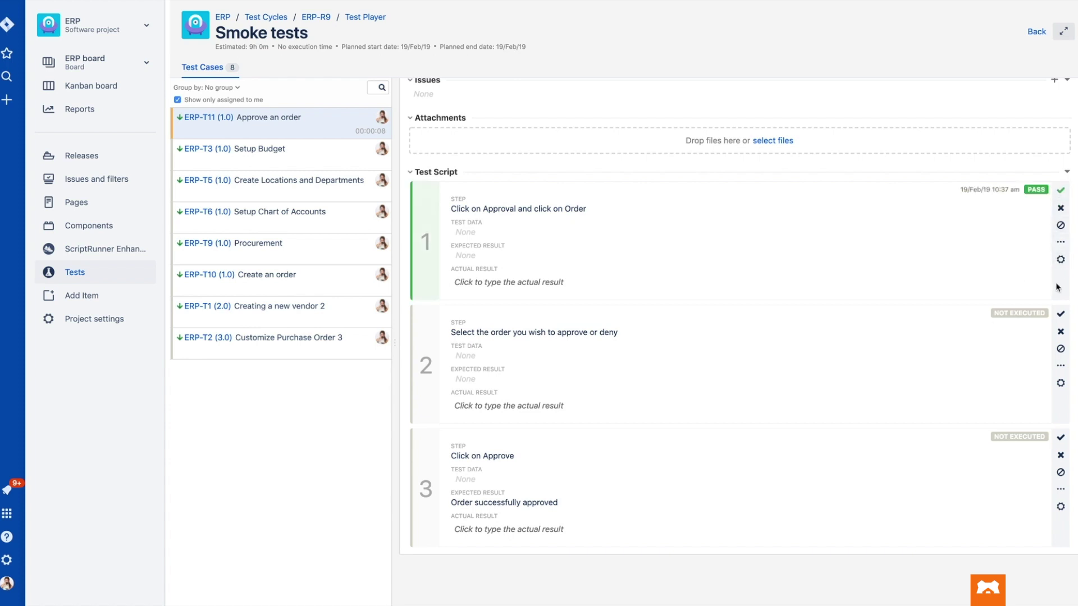
{"action": "left_click", "coordinate": [1059, 316]}
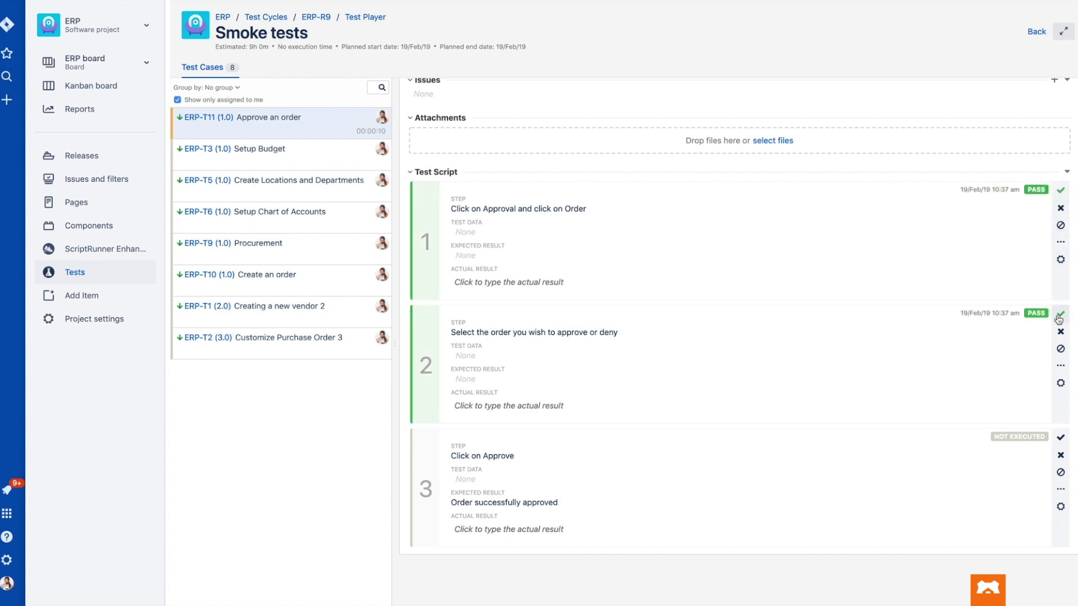
{"action": "left_click", "coordinate": [1060, 489]}
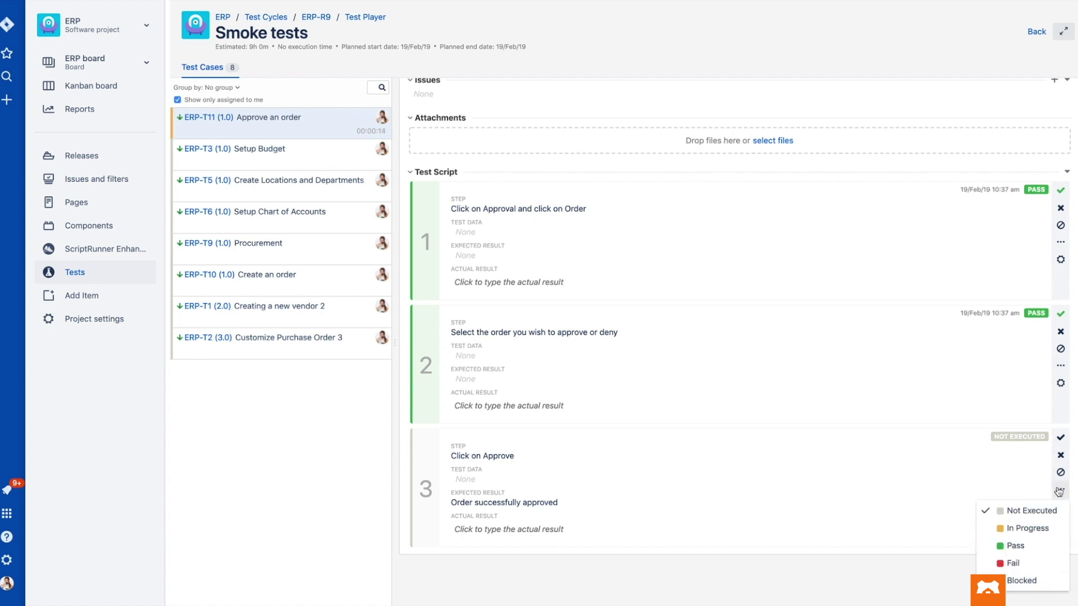
{"action": "left_click", "coordinate": [1060, 490]}
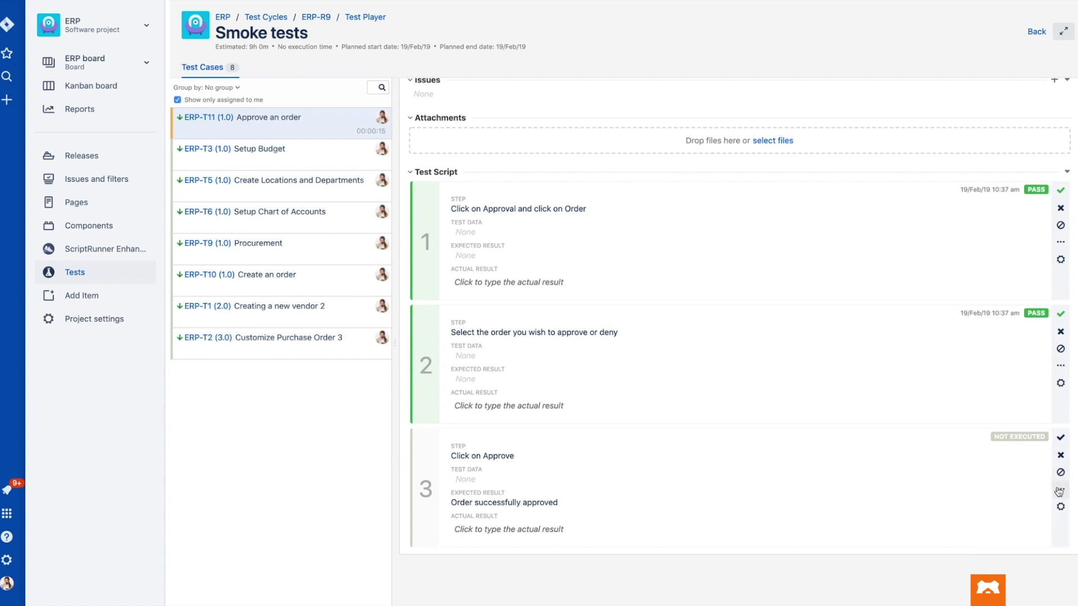
{"action": "left_click", "coordinate": [1060, 455]}
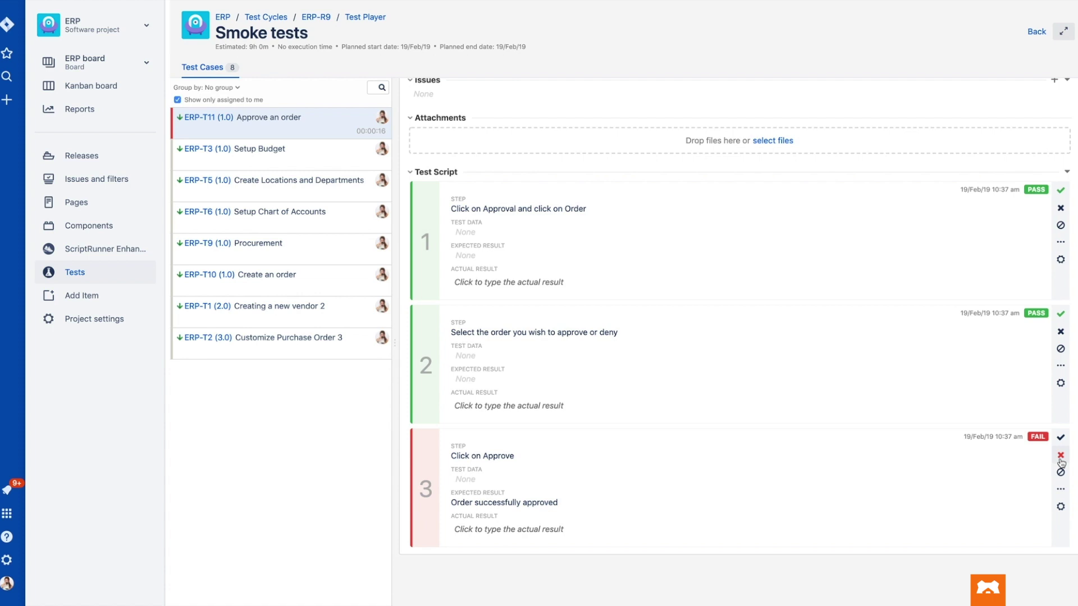
{"action": "left_click", "coordinate": [1061, 508]}
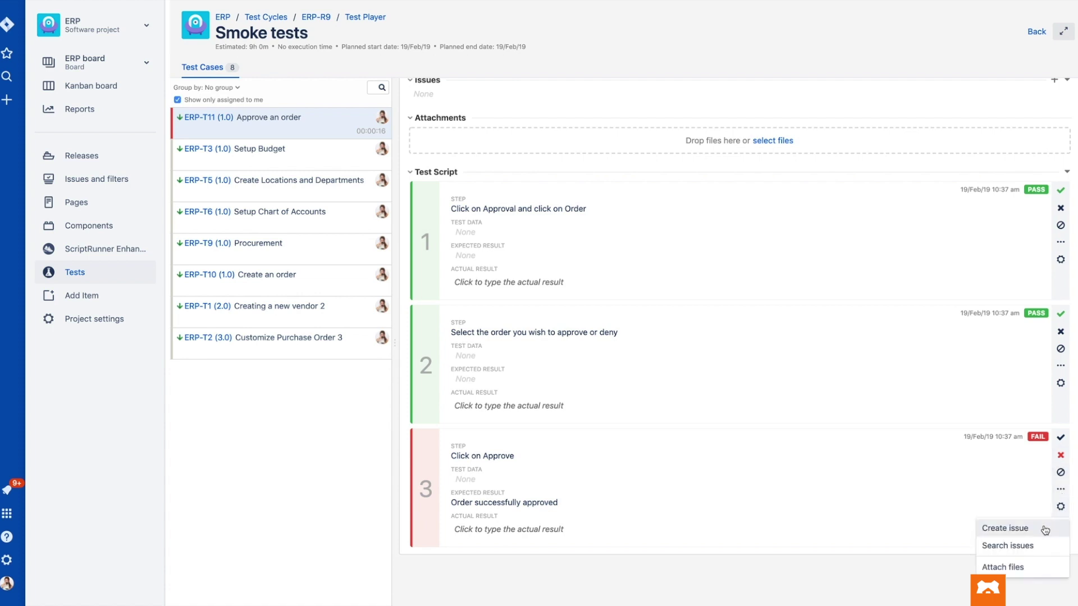
Step: Create bug ERP-8 'Bug when approving an order' from failed step 3, then leave the player
{"action": "left_click", "coordinate": [1004, 528]}
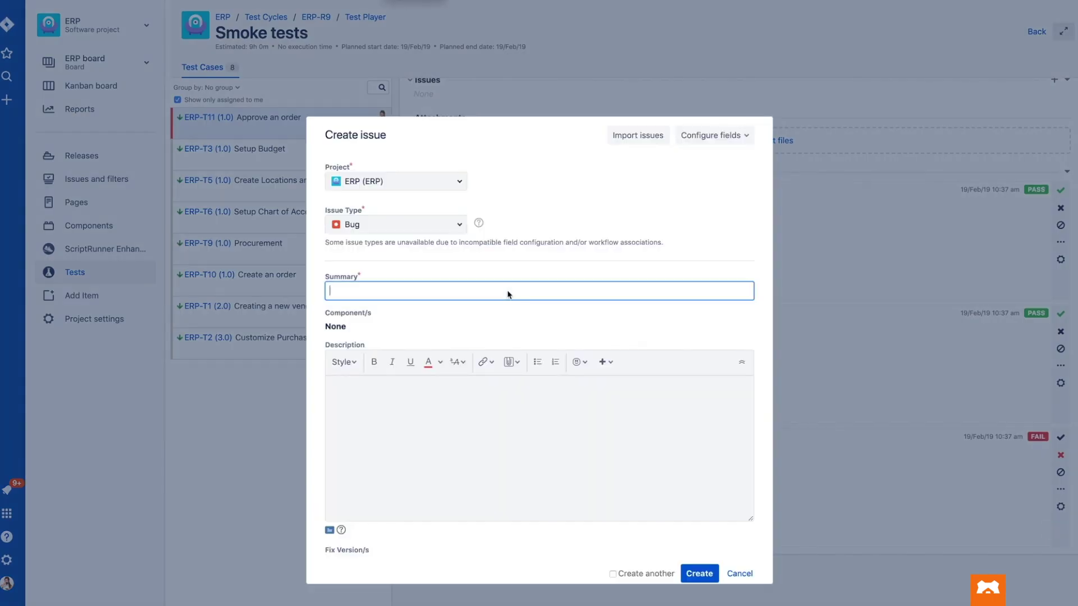
{"action": "type", "text": "Bug when approving"}
{"action": "type", "text": " an order"}
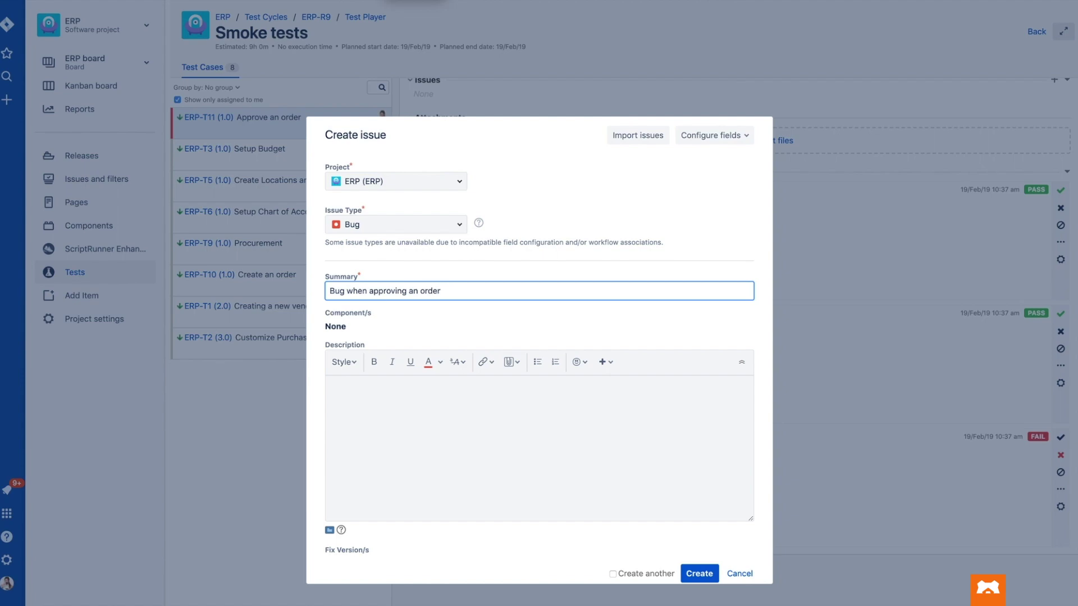
{"action": "left_click", "coordinate": [700, 573]}
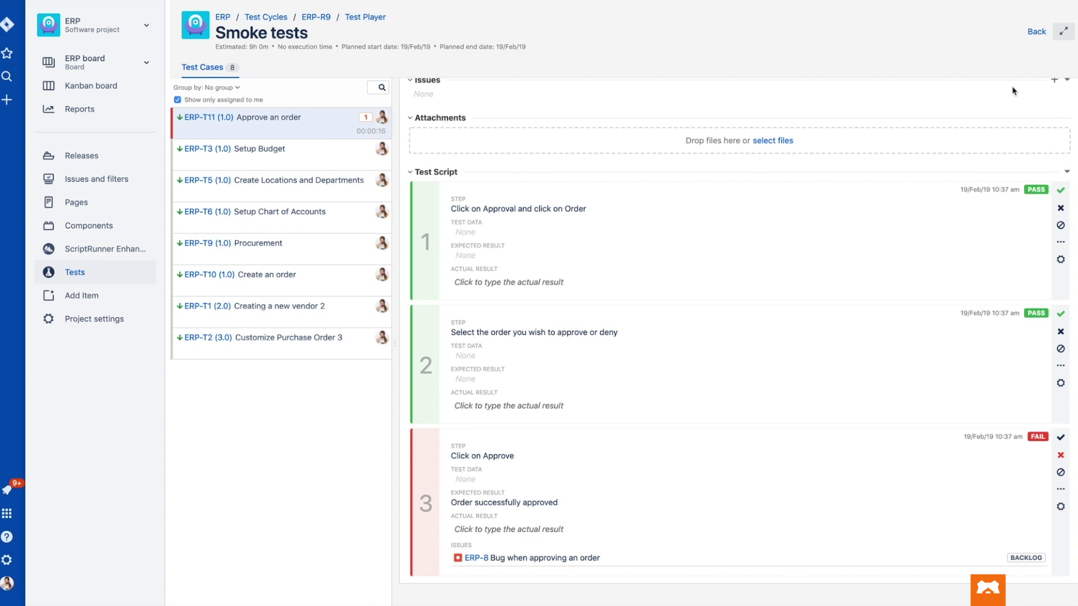
{"action": "left_click", "coordinate": [1036, 31]}
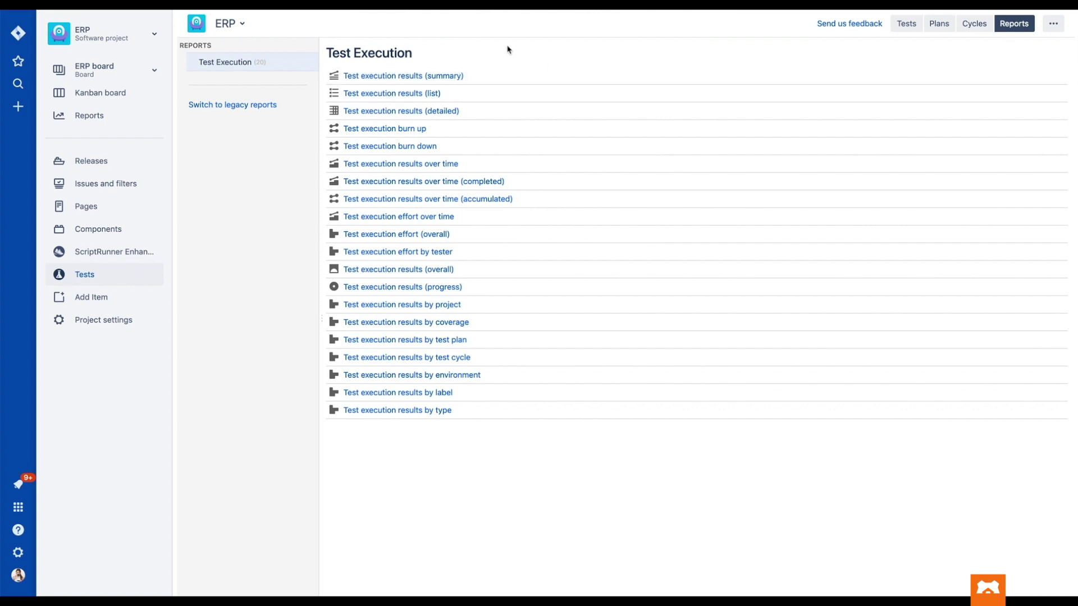
Step: Generate the Test execution results summary for project ERP, filtered by test plan ERP-P1
{"action": "left_click", "coordinate": [409, 78]}
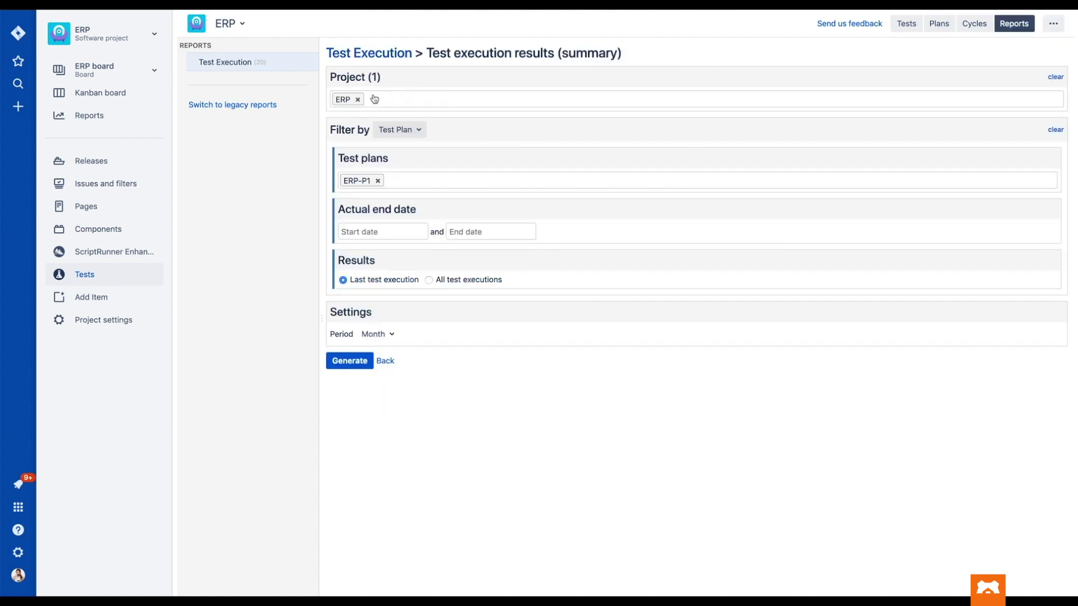
{"action": "left_click", "coordinate": [398, 131]}
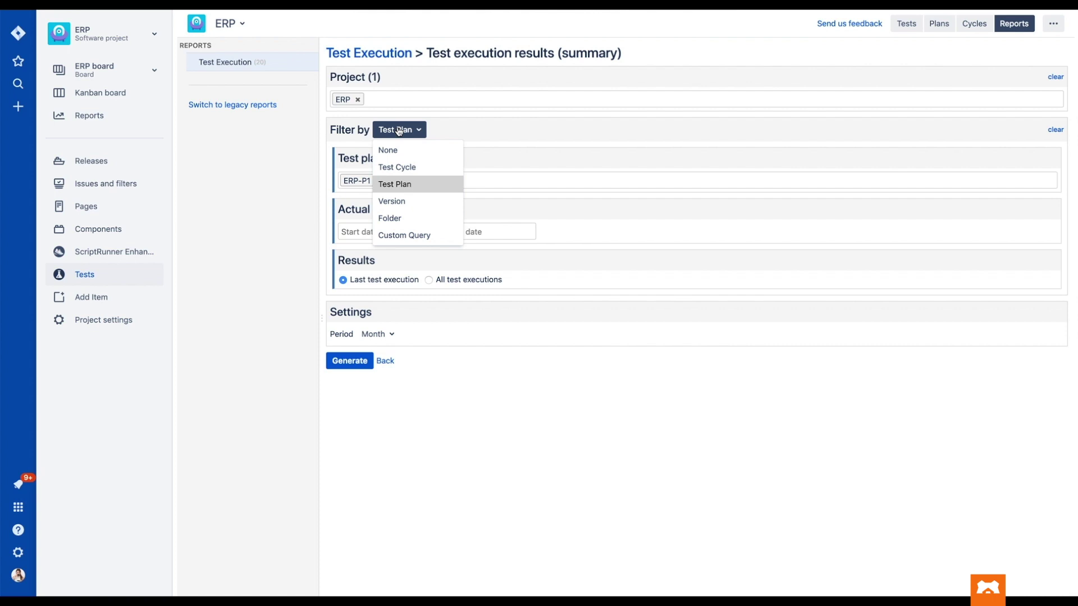
{"action": "left_click", "coordinate": [399, 132]}
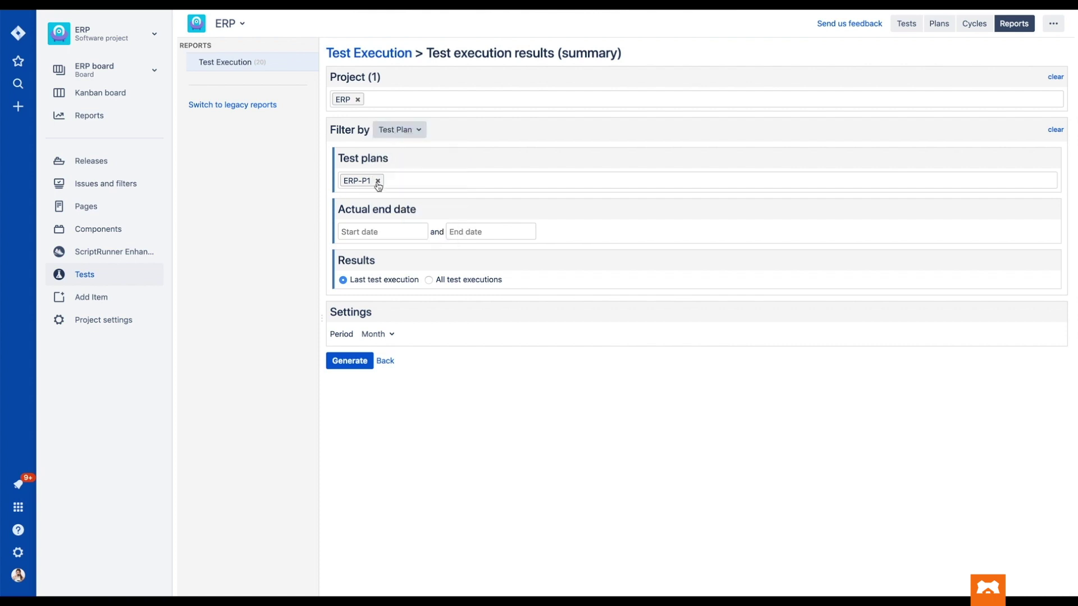
{"action": "left_click", "coordinate": [345, 361]}
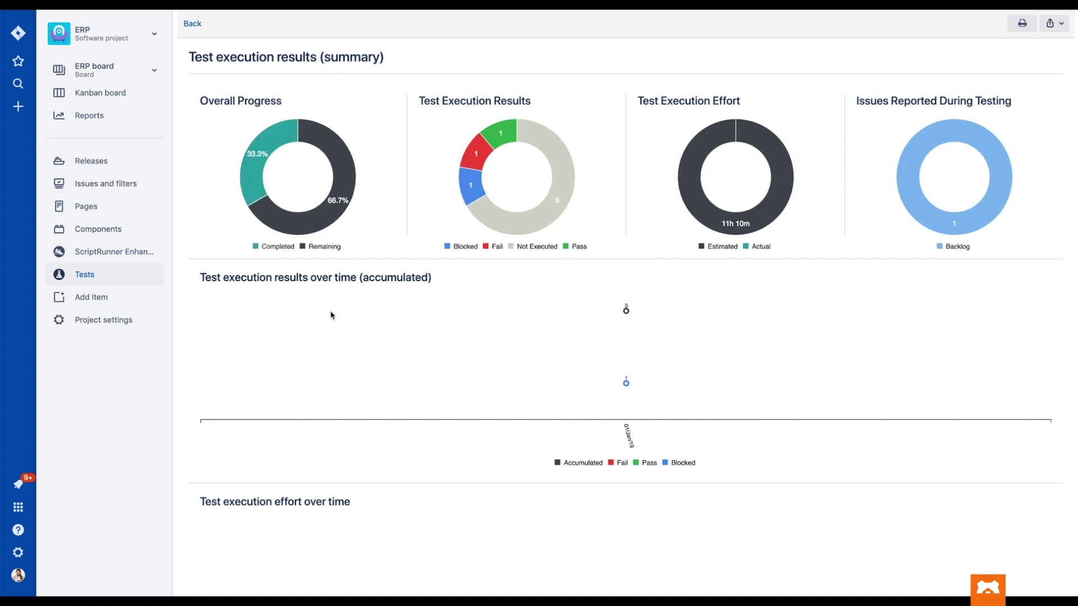
{"action": "scroll", "coordinate": [331, 316], "scroll_direction": "down", "scroll_amount": 5}
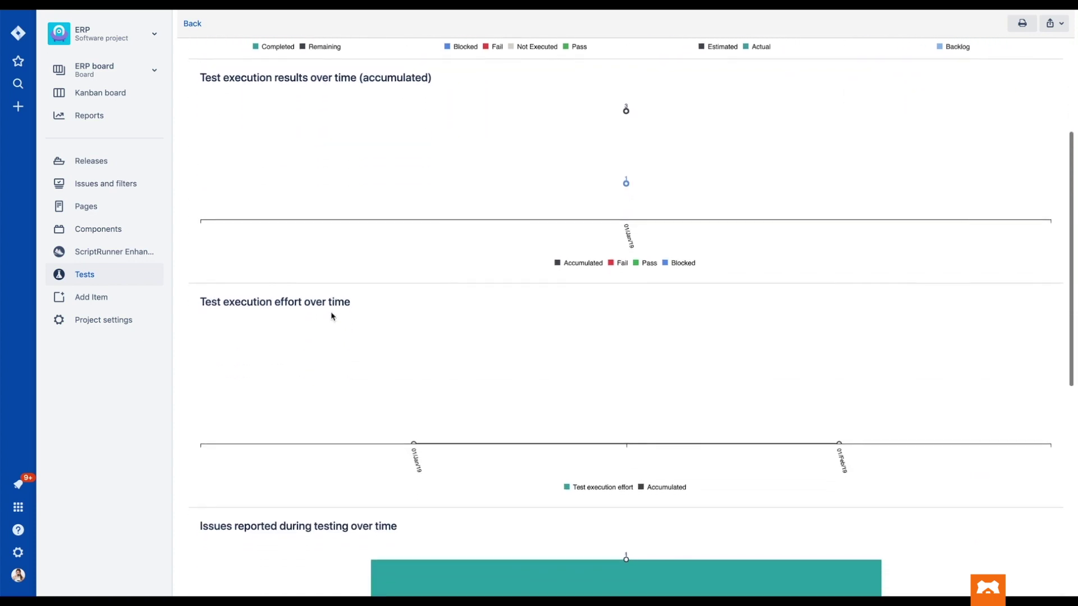
{"action": "scroll", "coordinate": [330, 316], "scroll_direction": "down", "scroll_amount": 5}
{"action": "scroll", "coordinate": [331, 316], "scroll_direction": "down", "scroll_amount": 4}
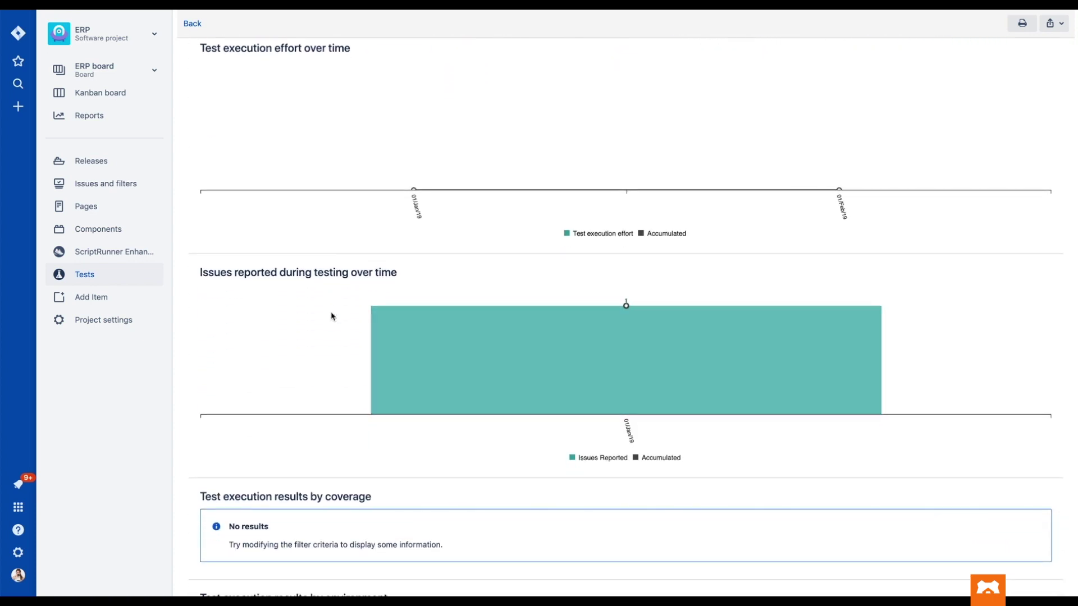
{"action": "scroll", "coordinate": [331, 316], "scroll_direction": "down", "scroll_amount": 1}
{"action": "scroll", "coordinate": [331, 316], "scroll_direction": "down", "scroll_amount": 2}
{"action": "scroll", "coordinate": [331, 316], "scroll_direction": "down", "scroll_amount": 1}
{"action": "scroll", "coordinate": [330, 316], "scroll_direction": "down", "scroll_amount": 3}
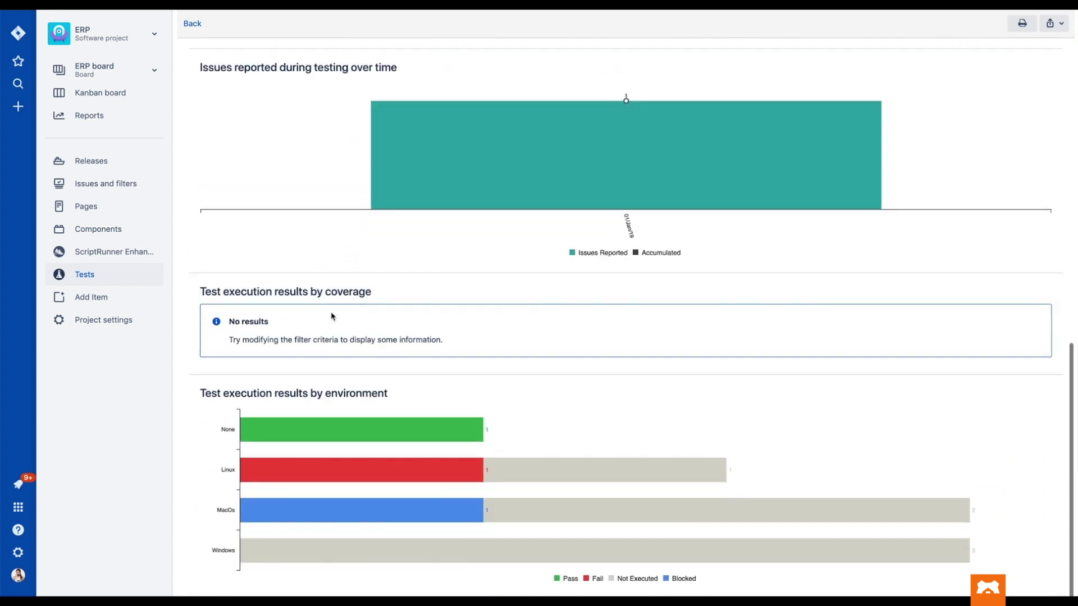